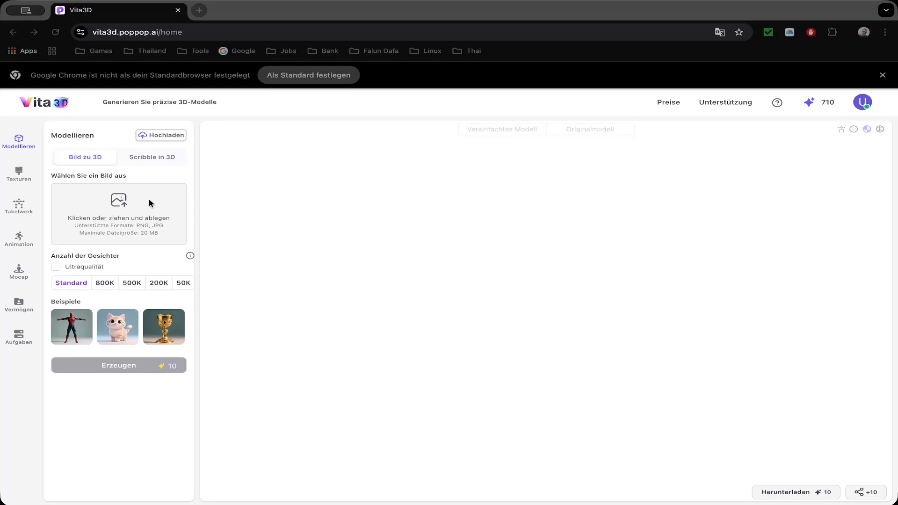
Step: Upload the photo of the caped warrior figure holding a polearm from Fotos as the image-to-3D source
{"action": "left_click", "coordinate": [313, 216]}
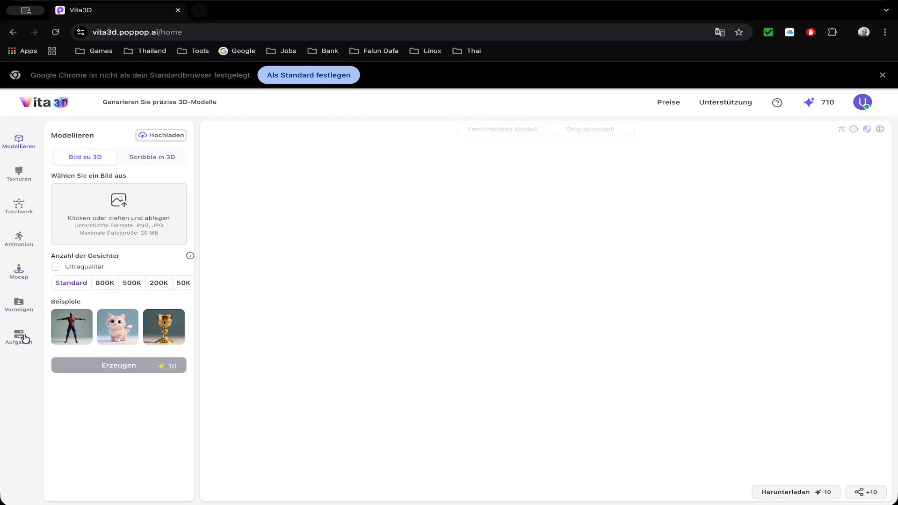
{"action": "left_click", "coordinate": [122, 228]}
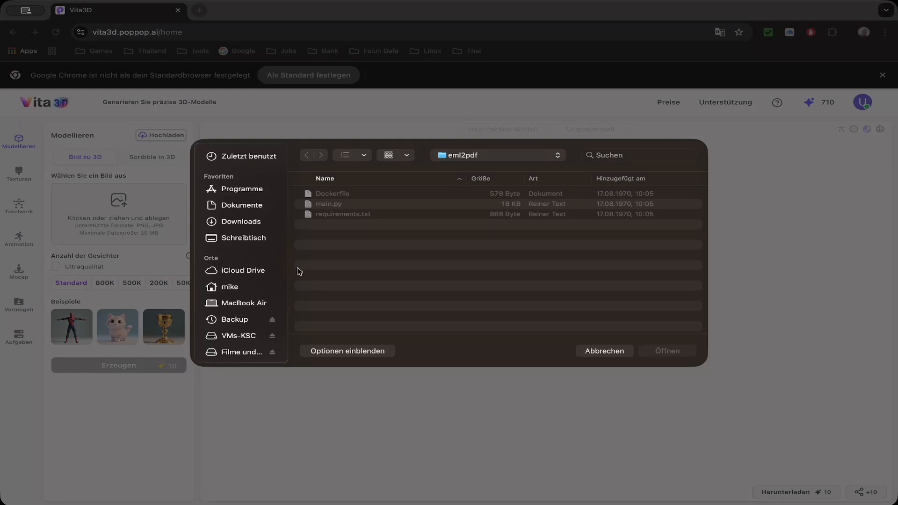
{"action": "scroll", "coordinate": [249, 314], "scroll_direction": "down", "scroll_amount": 5}
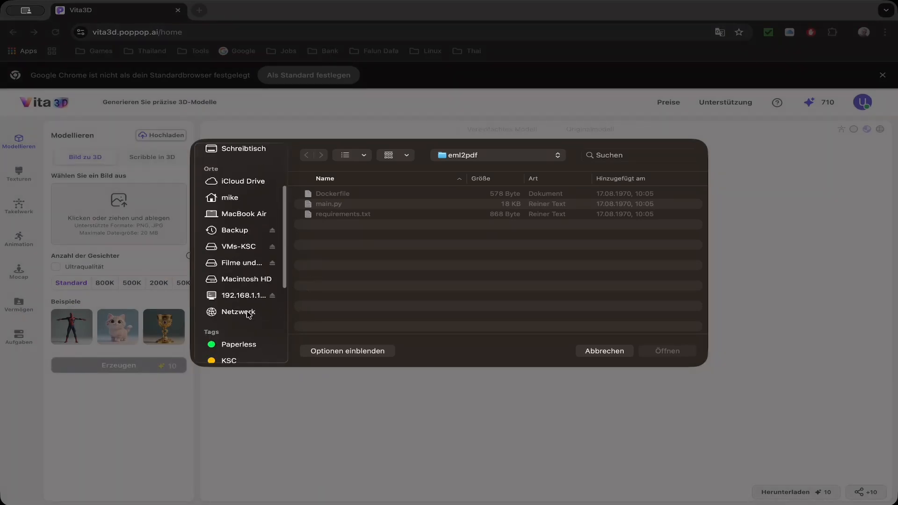
{"action": "scroll", "coordinate": [249, 314], "scroll_direction": "down", "scroll_amount": 3}
{"action": "left_click", "coordinate": [265, 351]}
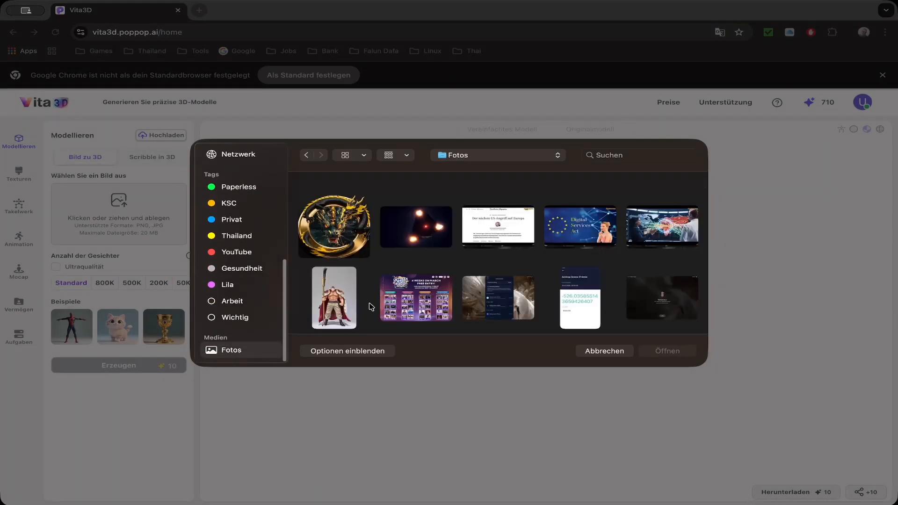
{"action": "left_click", "coordinate": [318, 297]}
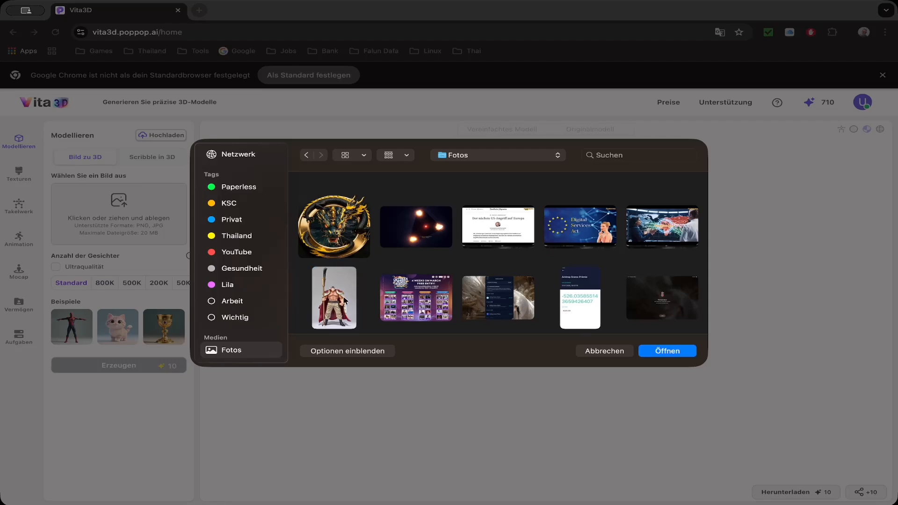
{"action": "left_click", "coordinate": [659, 350]}
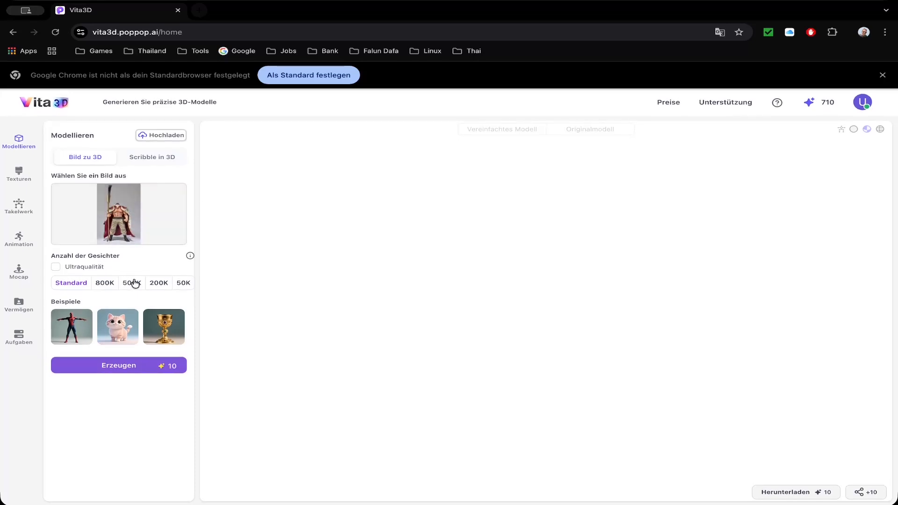
Step: Generate the 3D model from the uploaded image and load the completed Bild 1 task into the viewer
{"action": "mouse_move", "coordinate": [157, 339]}
{"action": "left_click", "coordinate": [134, 368]}
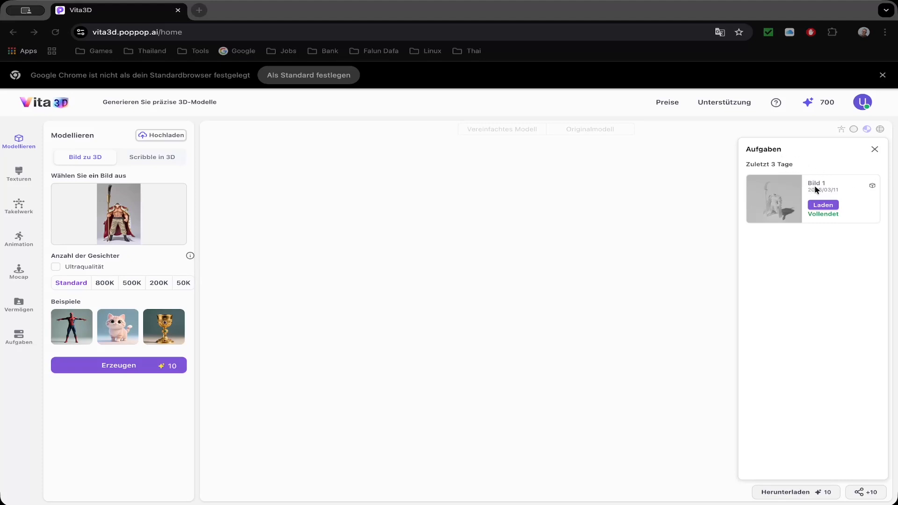
{"action": "left_click", "coordinate": [825, 209]}
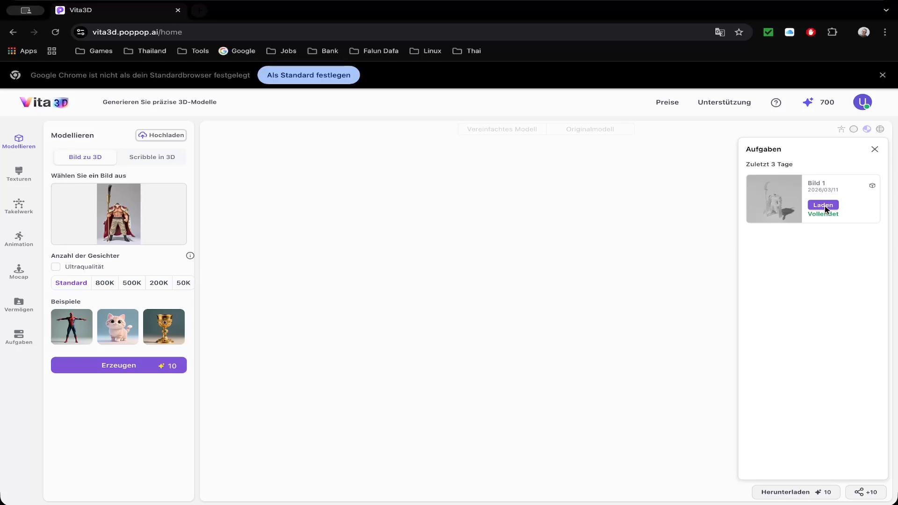
{"action": "left_click", "coordinate": [823, 206]}
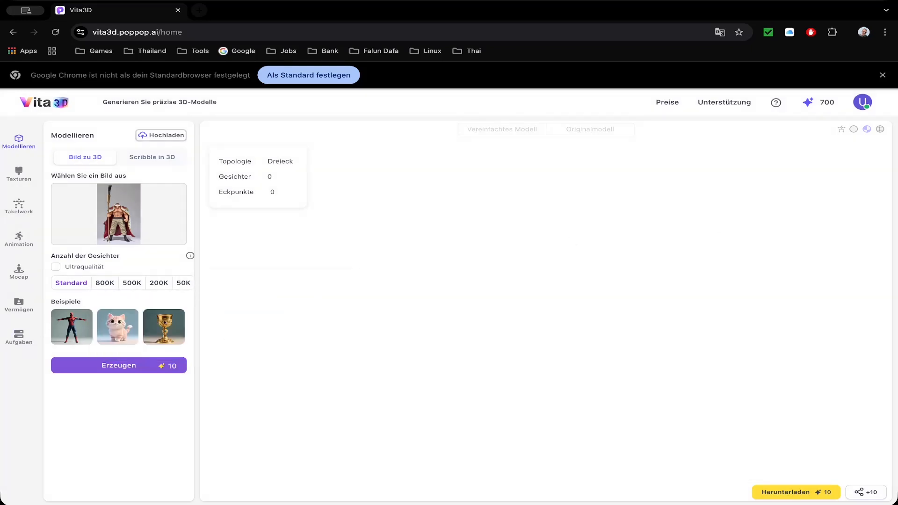
{"action": "left_click", "coordinate": [19, 335]}
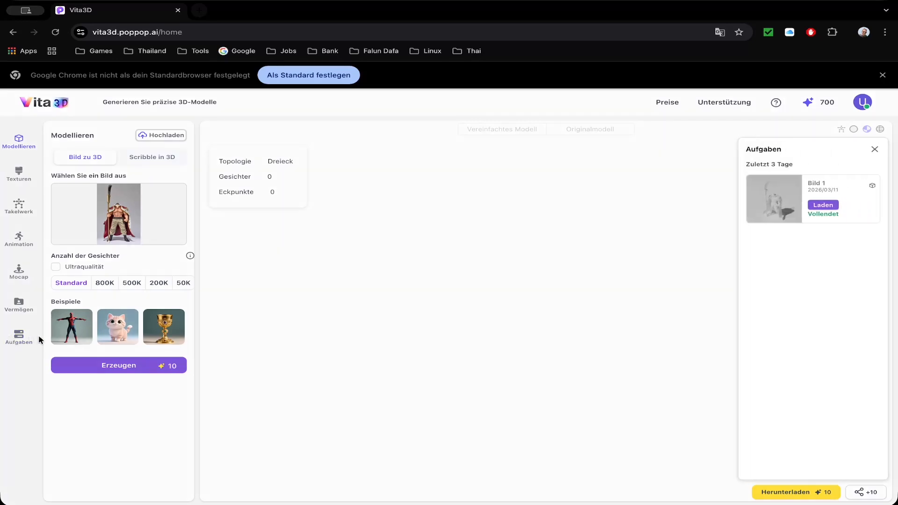
{"action": "left_click", "coordinate": [824, 205]}
{"action": "left_click", "coordinate": [825, 205]}
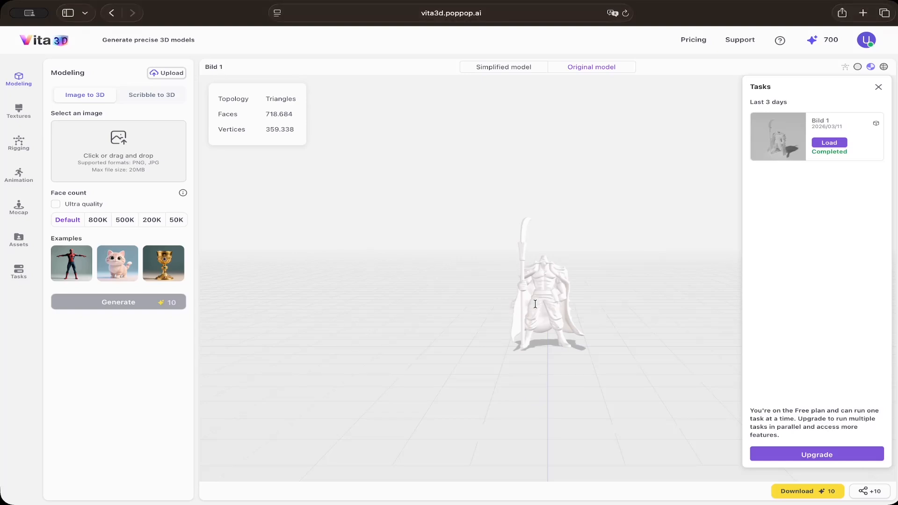
Step: Upload the same caped warrior photo from Fotos as the reference image for texturing the model
{"action": "left_click", "coordinate": [878, 86]}
{"action": "left_click_drag", "start_coordinate": [555, 290], "coordinate": [644, 303]}
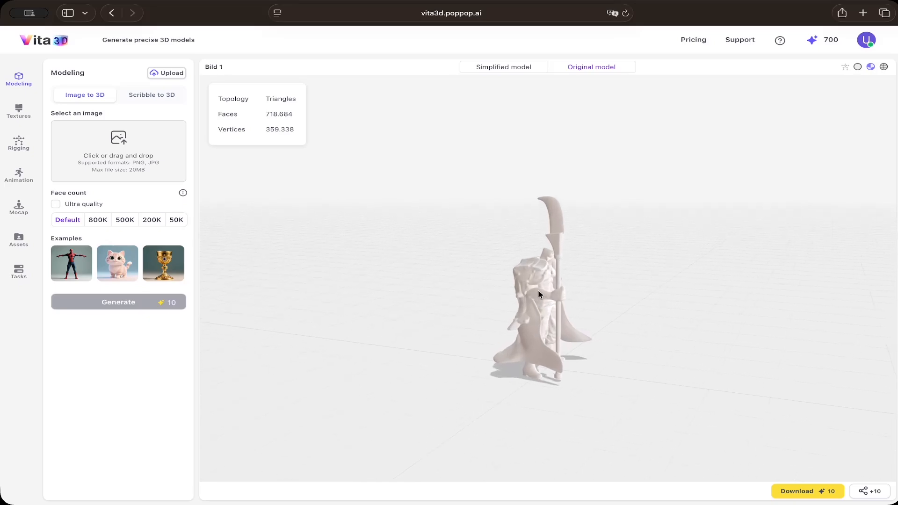
{"action": "scroll", "coordinate": [538, 294], "scroll_direction": "up", "scroll_amount": 3}
{"action": "scroll", "coordinate": [540, 296], "scroll_direction": "up", "scroll_amount": 3}
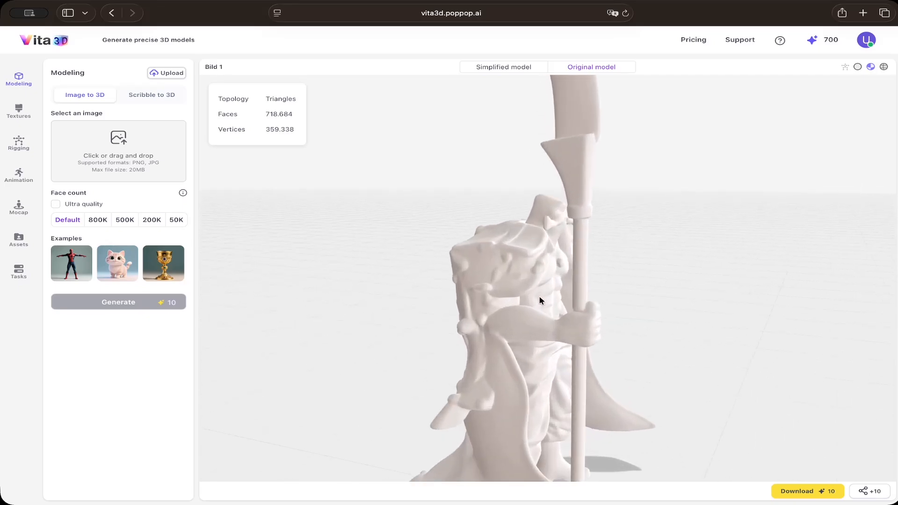
{"action": "left_click_drag", "start_coordinate": [485, 279], "coordinate": [202, 277]}
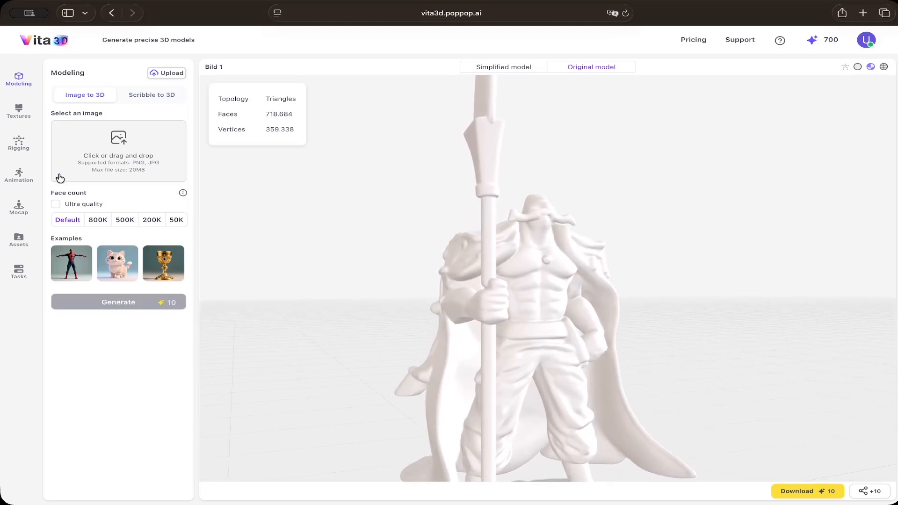
{"action": "left_click", "coordinate": [15, 118]}
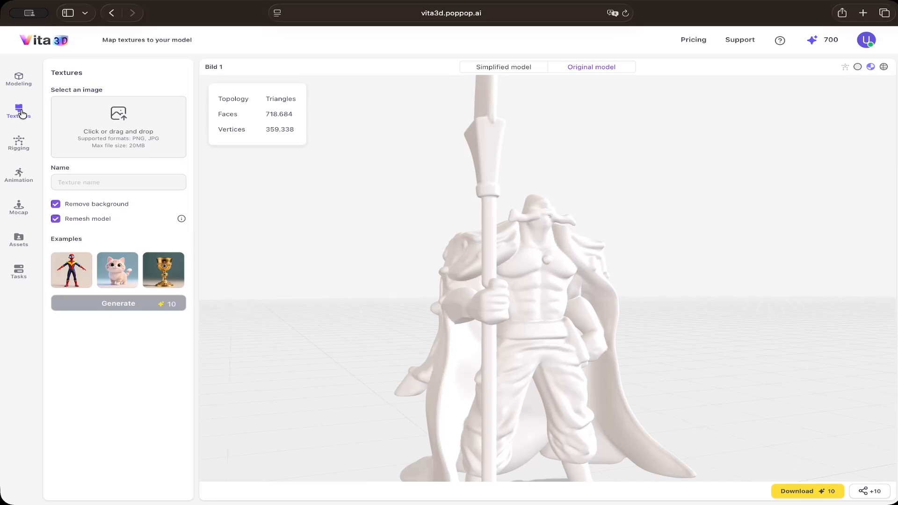
{"action": "left_click", "coordinate": [110, 127]}
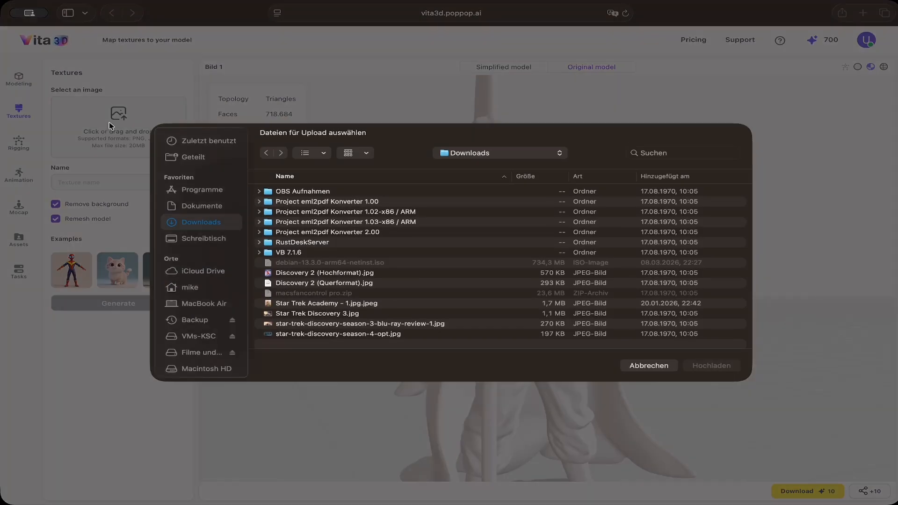
{"action": "scroll", "coordinate": [169, 283], "scroll_direction": "down", "scroll_amount": 10}
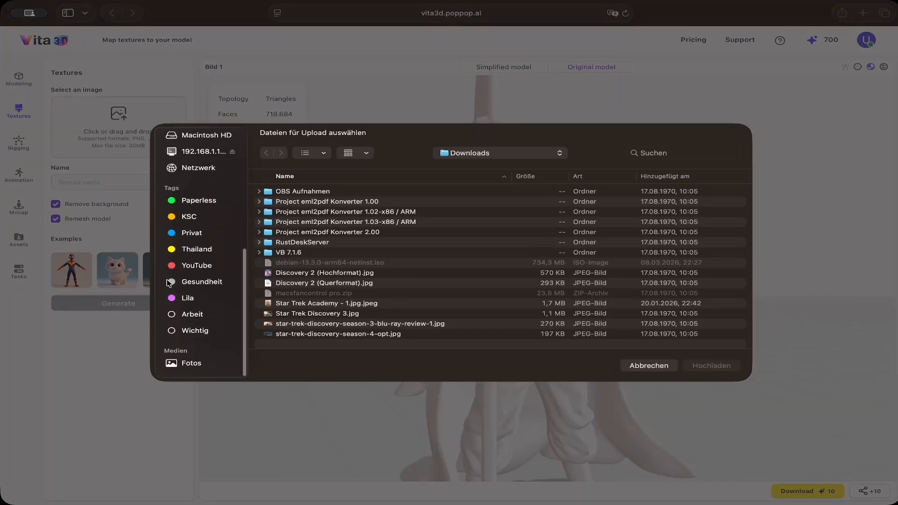
{"action": "left_click", "coordinate": [211, 367]}
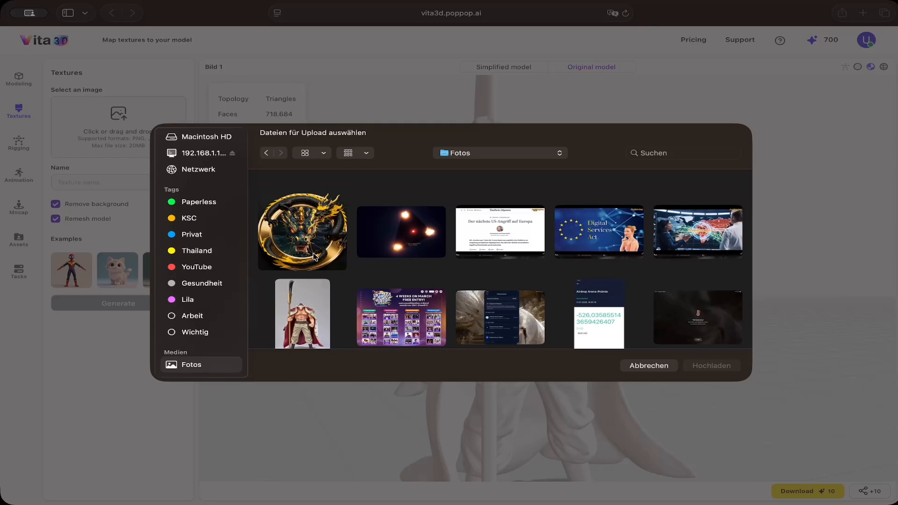
{"action": "left_click", "coordinate": [317, 303]}
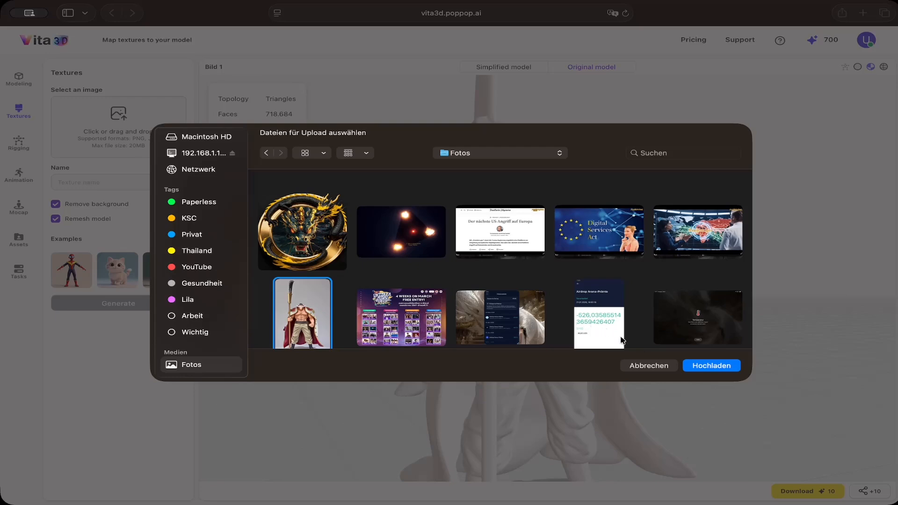
{"action": "left_click", "coordinate": [697, 367]}
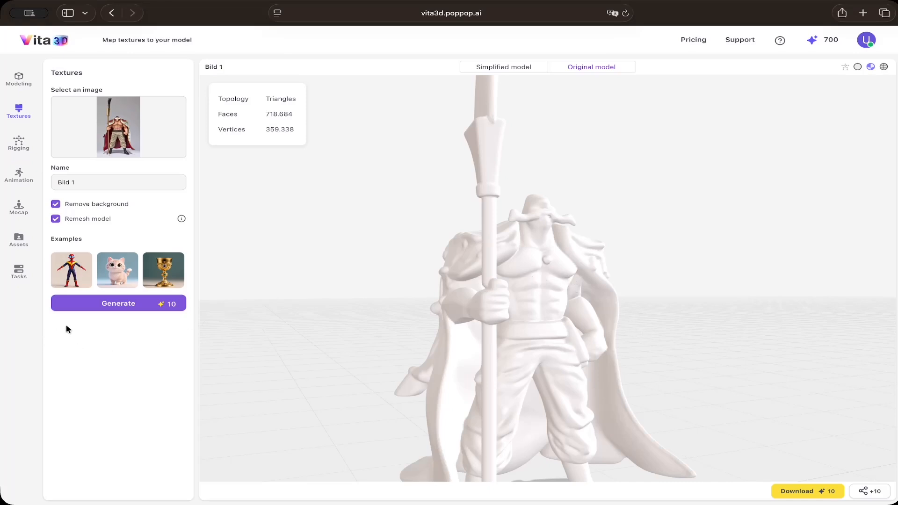
Step: Generate the texture from the reference image and load the completed textured Bild 1 model
{"action": "left_click", "coordinate": [94, 308]}
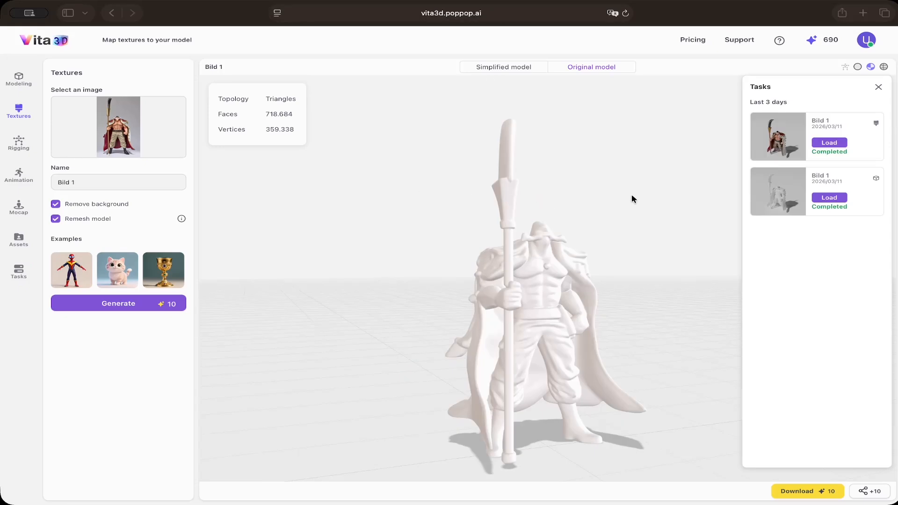
{"action": "left_click", "coordinate": [835, 144]}
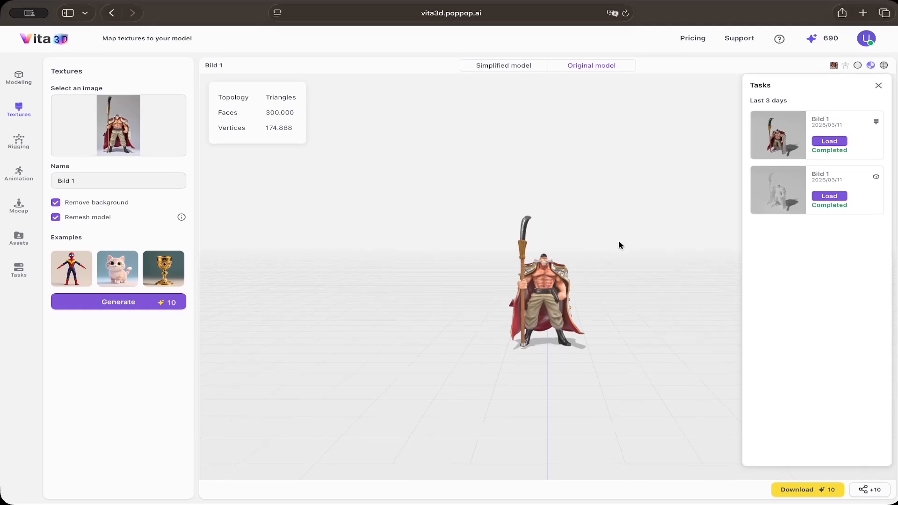
{"action": "left_click", "coordinate": [597, 285]}
Step: Examine the textured warrior model up close from the front, back and side, including the cape and polearm
{"action": "scroll", "coordinate": [597, 285], "scroll_direction": "up", "scroll_amount": 1}
{"action": "scroll", "coordinate": [597, 289], "scroll_direction": "up", "scroll_amount": 5}
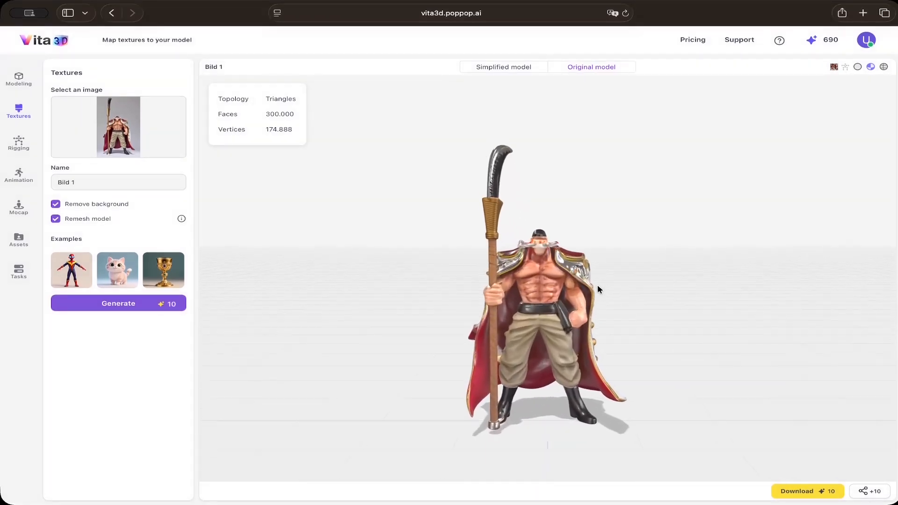
{"action": "scroll", "coordinate": [598, 287], "scroll_direction": "up", "scroll_amount": 2}
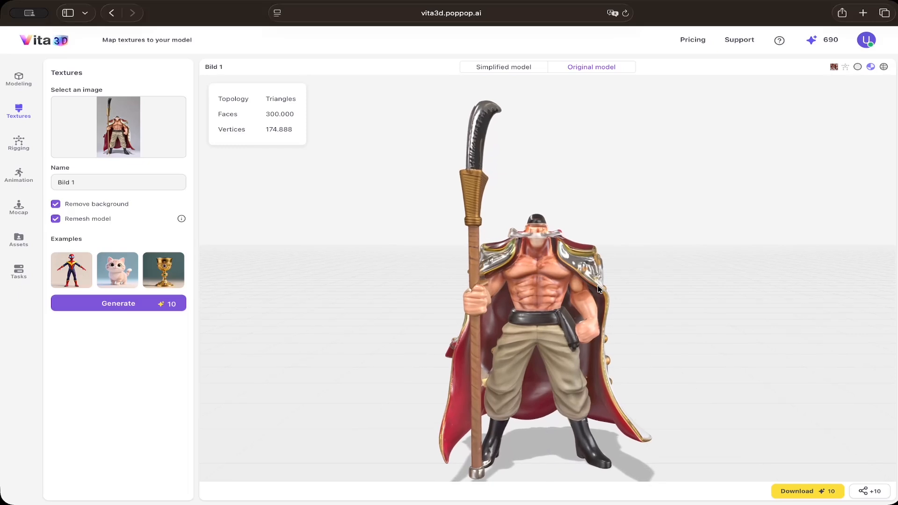
{"action": "scroll", "coordinate": [598, 289], "scroll_direction": "up", "scroll_amount": 3}
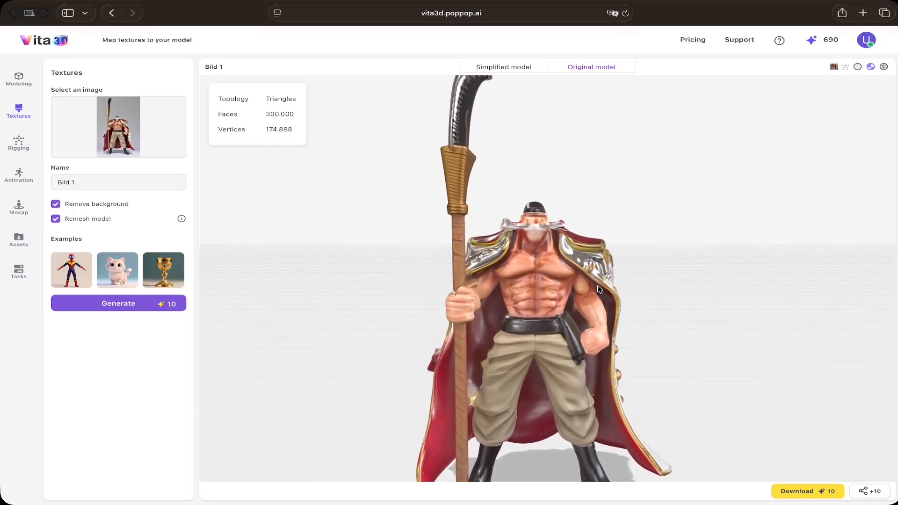
{"action": "scroll", "coordinate": [598, 289], "scroll_direction": "up", "scroll_amount": 3}
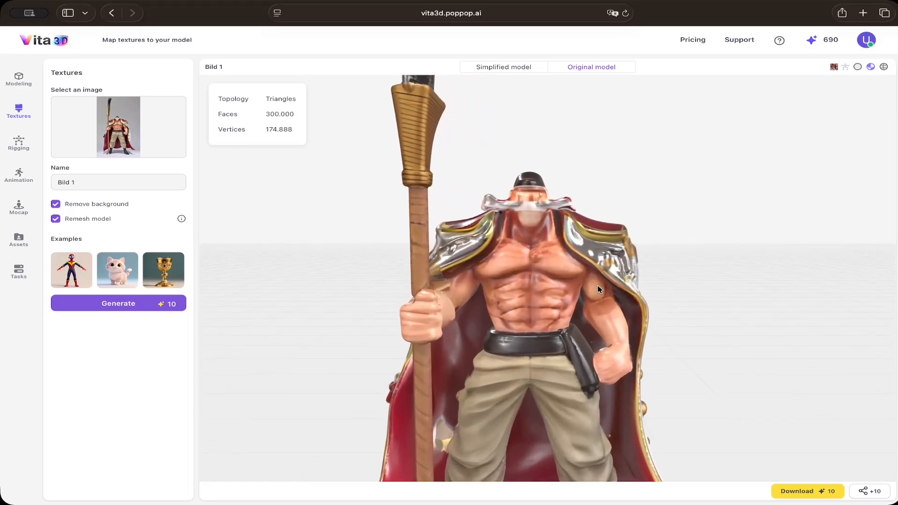
{"action": "left_click_drag", "start_coordinate": [598, 288], "coordinate": [578, 286]}
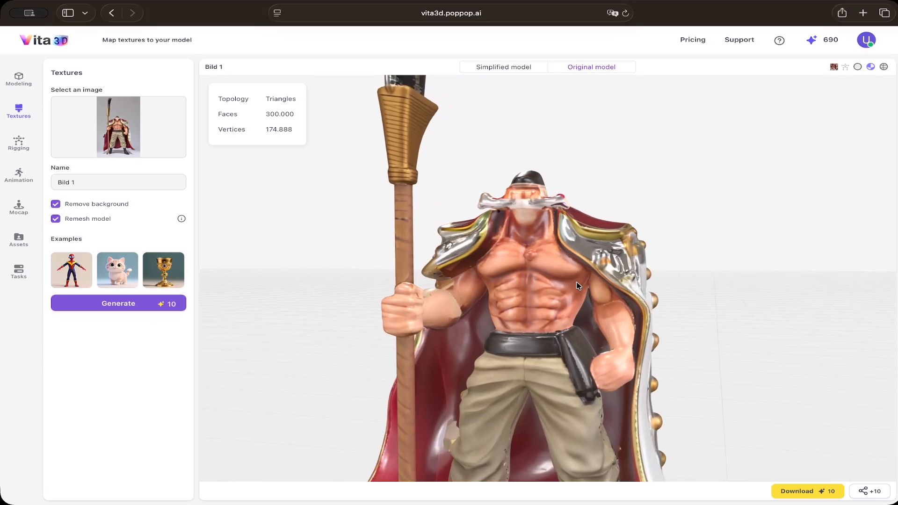
{"action": "left_click_drag", "start_coordinate": [596, 286], "coordinate": [393, 285]}
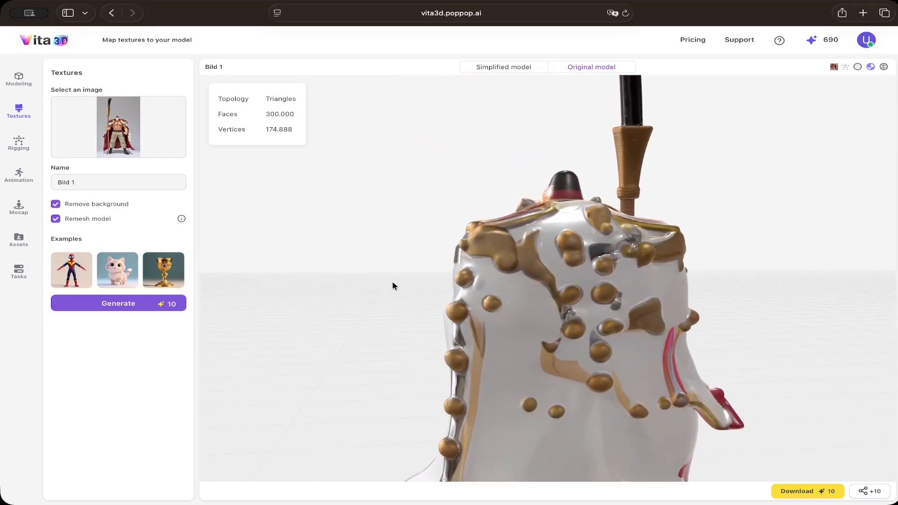
{"action": "left_click_drag", "start_coordinate": [391, 283], "coordinate": [382, 280]}
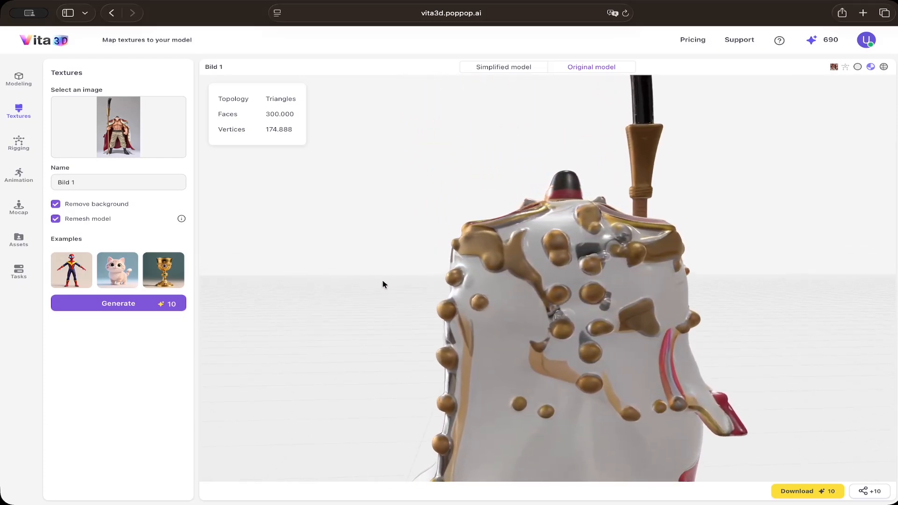
{"action": "left_click_drag", "start_coordinate": [588, 290], "coordinate": [247, 276]}
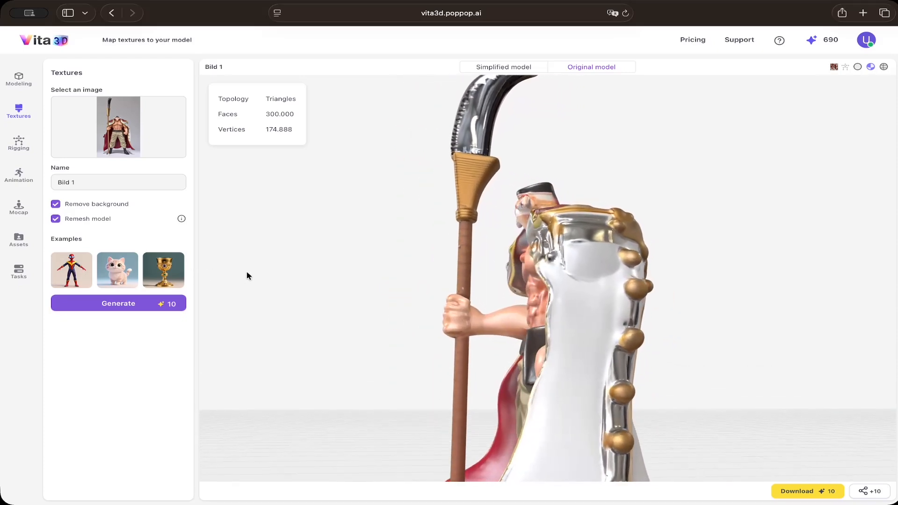
{"action": "mouse_move", "coordinate": [122, 117]}
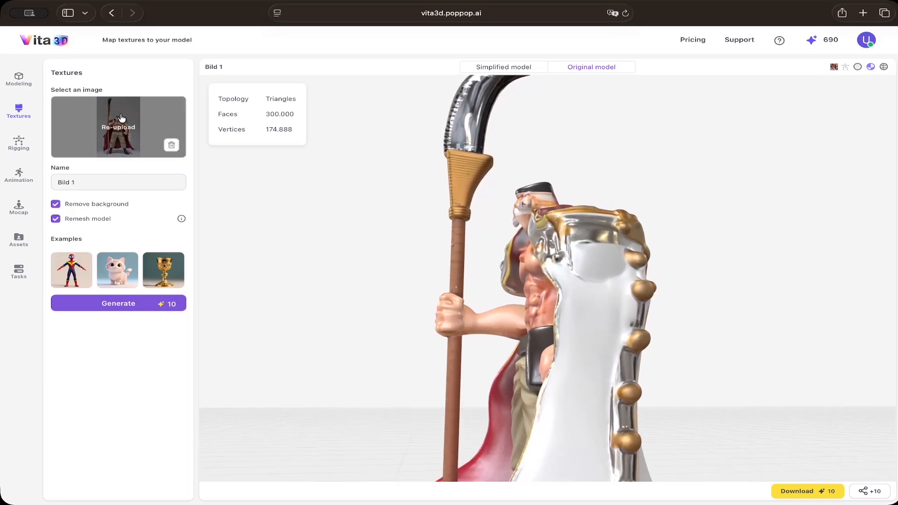
{"action": "left_click_drag", "start_coordinate": [622, 285], "coordinate": [706, 289]}
{"action": "scroll", "coordinate": [616, 299], "scroll_direction": "down", "scroll_amount": 5}
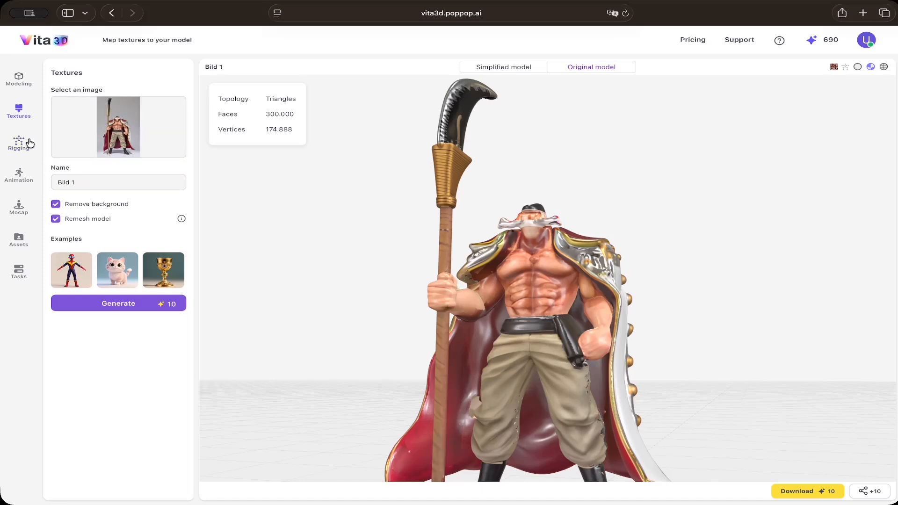
Step: Auto-rig the textured Bild 1 warrior model with the Humanoid rig type
{"action": "left_click", "coordinate": [19, 143]}
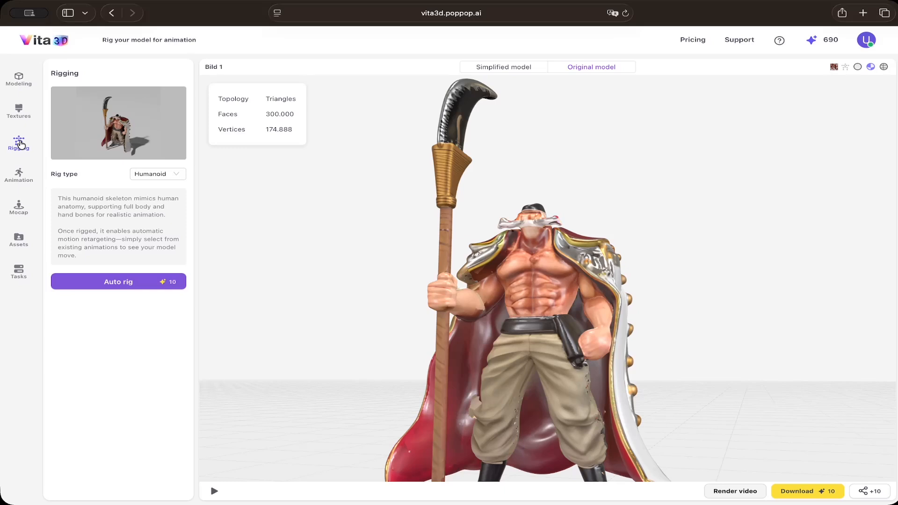
{"action": "scroll", "coordinate": [325, 232], "scroll_direction": "down", "scroll_amount": 6}
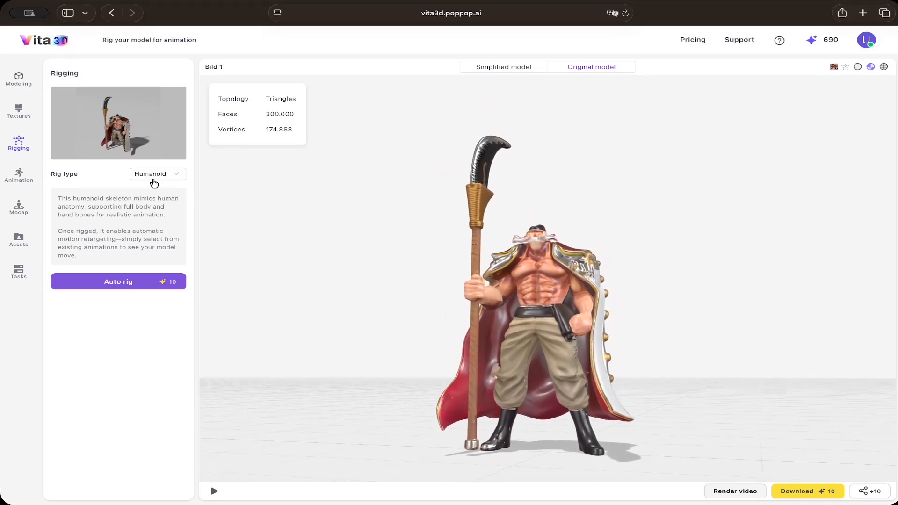
{"action": "left_click", "coordinate": [156, 183]}
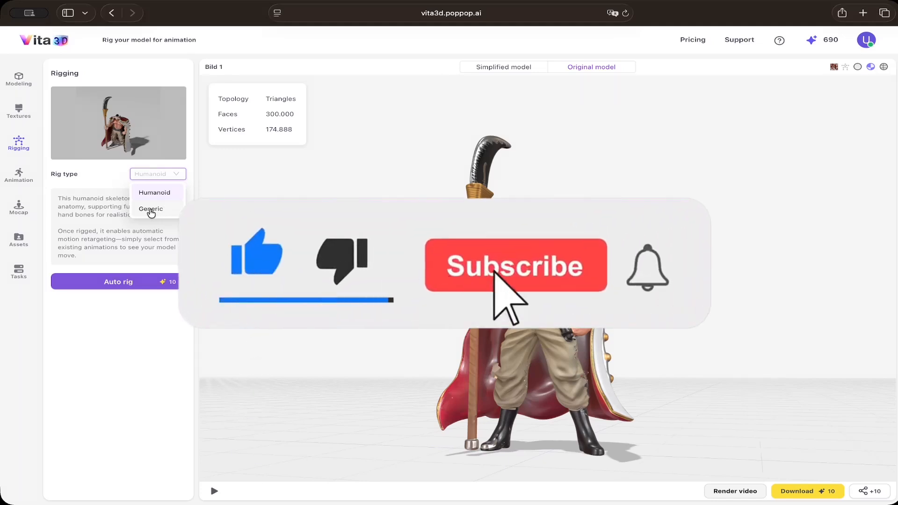
{"action": "left_click", "coordinate": [165, 196]}
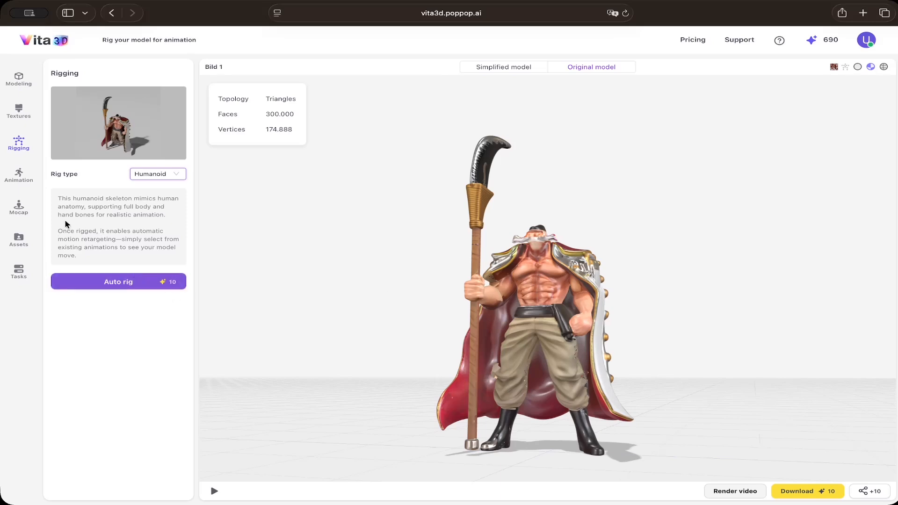
{"action": "left_click", "coordinate": [19, 179]}
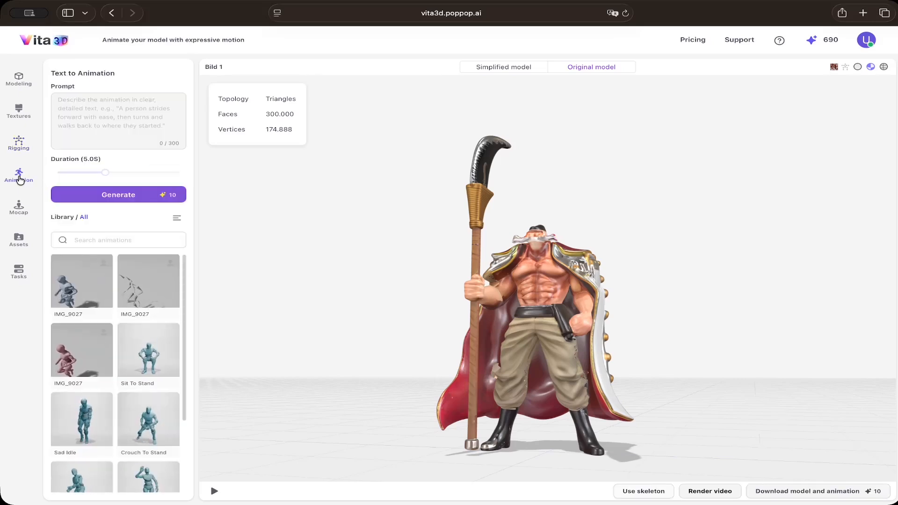
{"action": "left_click", "coordinate": [28, 147]}
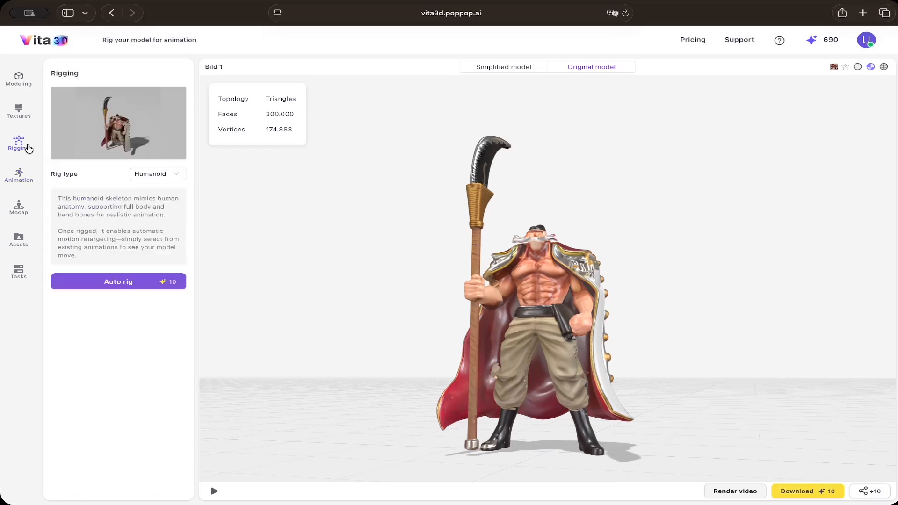
{"action": "left_click", "coordinate": [131, 285]}
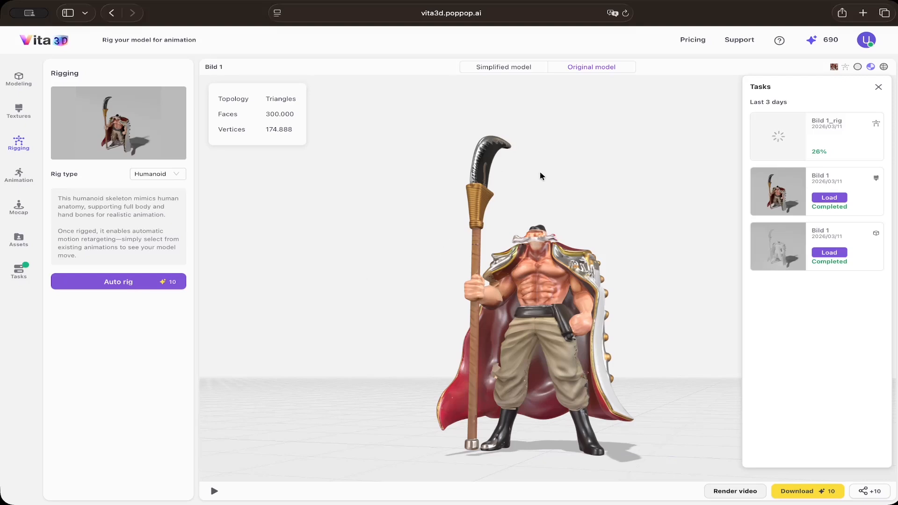
Step: Review the Vita3D pricing page, comparing the monthly Free, Basic and Pro plans, and close it to return to the model
{"action": "left_click", "coordinate": [703, 43]}
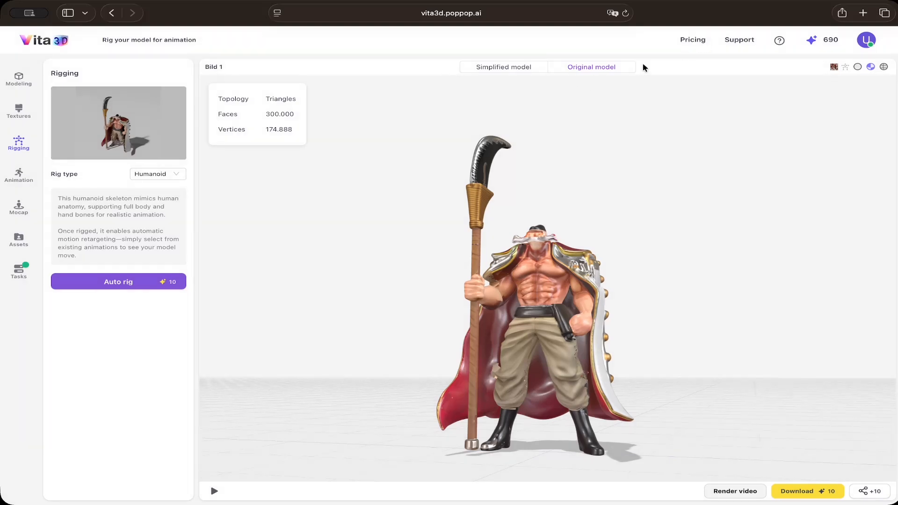
{"action": "left_click", "coordinate": [164, 286]}
{"action": "left_click", "coordinate": [739, 41]}
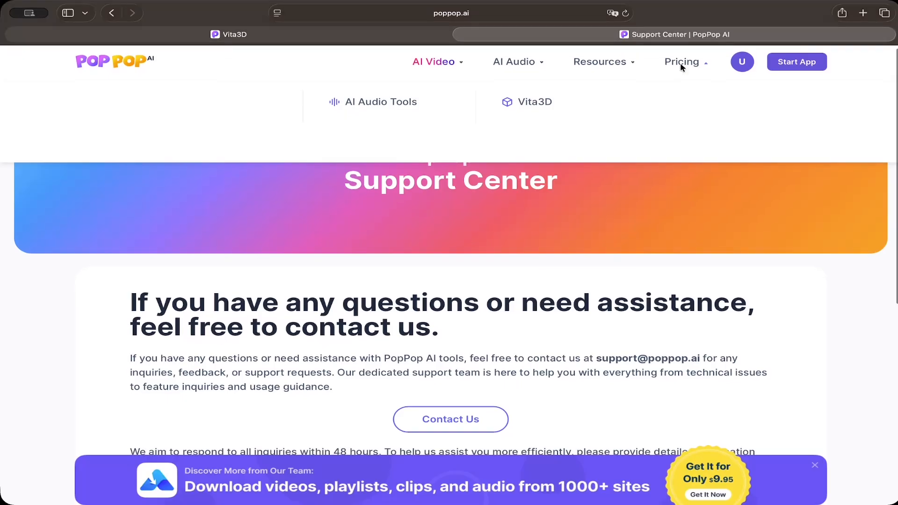
{"action": "left_click", "coordinate": [555, 100]}
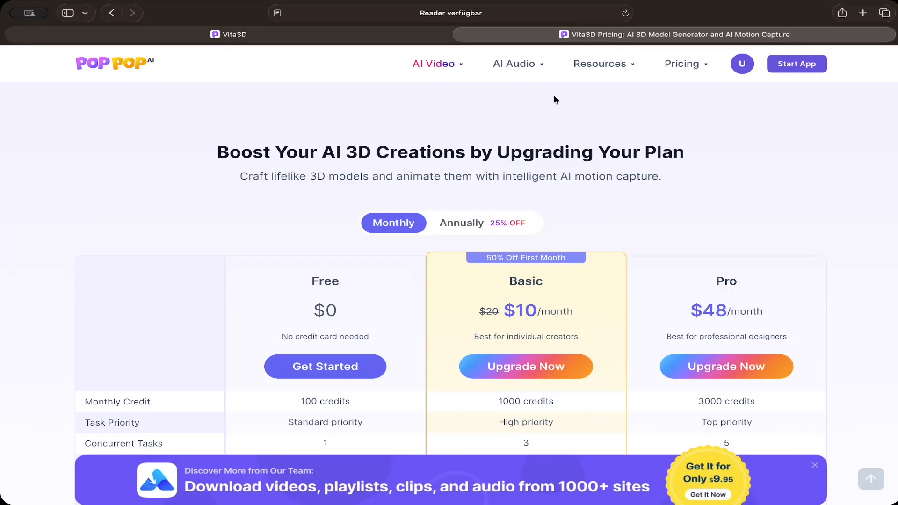
{"action": "scroll", "coordinate": [478, 126], "scroll_direction": "down", "scroll_amount": 3}
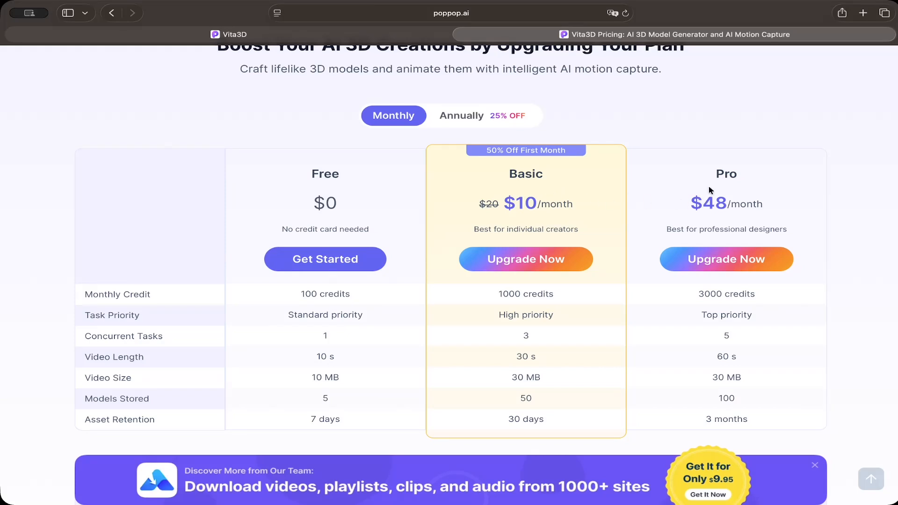
{"action": "scroll", "coordinate": [388, 180], "scroll_direction": "up", "scroll_amount": 1}
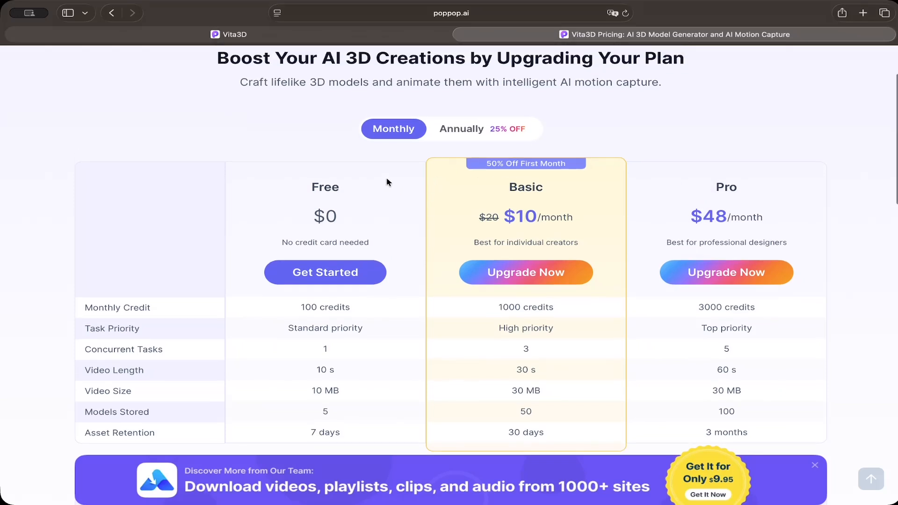
{"action": "scroll", "coordinate": [363, 205], "scroll_direction": "down", "scroll_amount": 3}
{"action": "scroll", "coordinate": [364, 205], "scroll_direction": "up", "scroll_amount": 4}
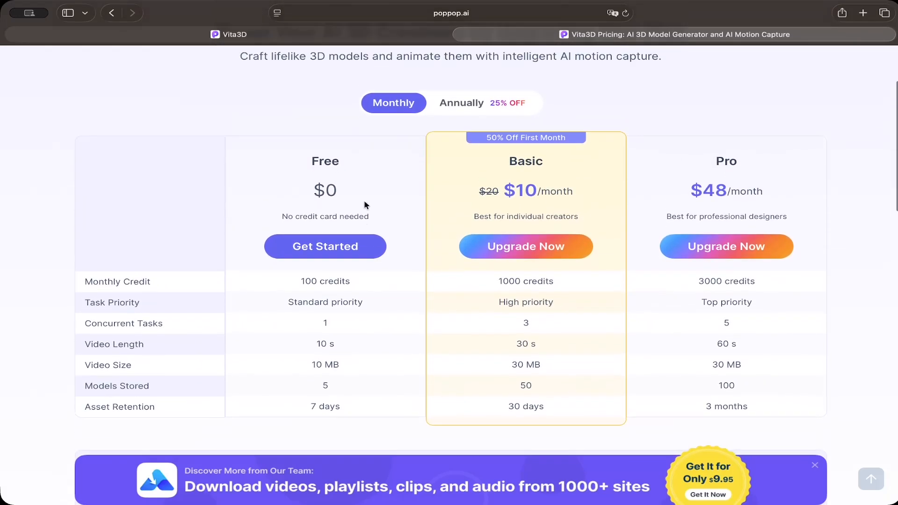
{"action": "scroll", "coordinate": [545, 150], "scroll_direction": "up", "scroll_amount": 3}
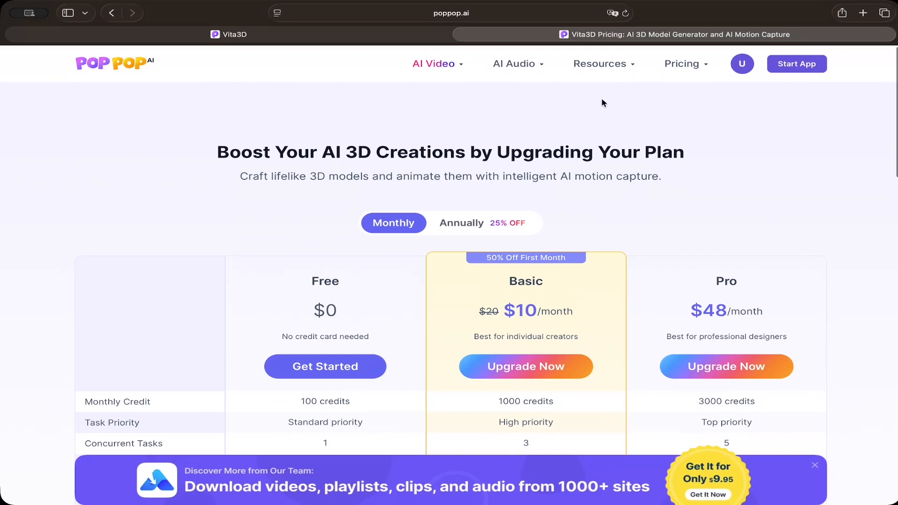
{"action": "mouse_move", "coordinate": [440, 70]}
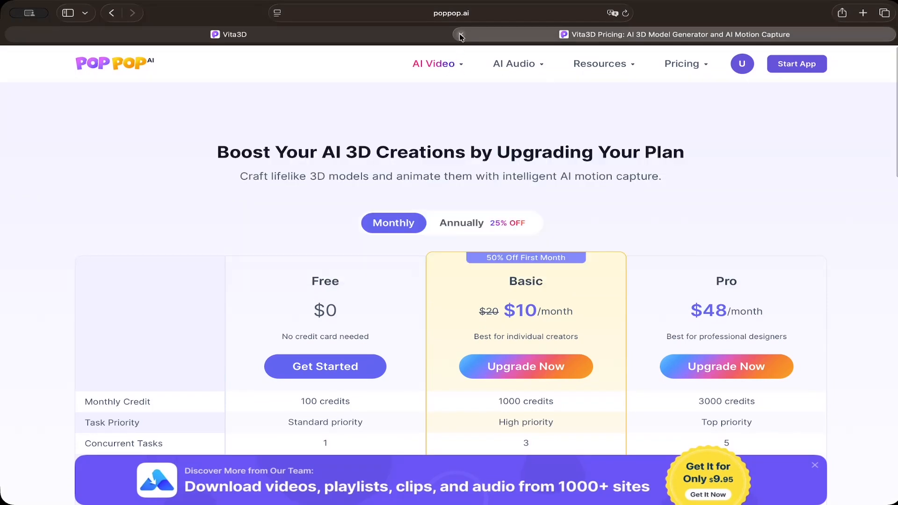
{"action": "left_click", "coordinate": [460, 36]}
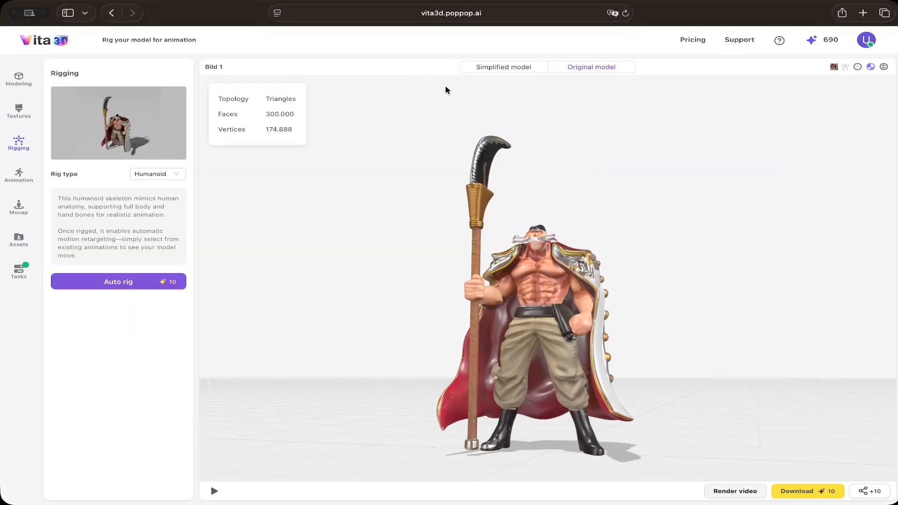
Step: Load the completed Bild 1_rig task into the viewer and preview the Throw Object animation on it
{"action": "left_click", "coordinate": [19, 272]}
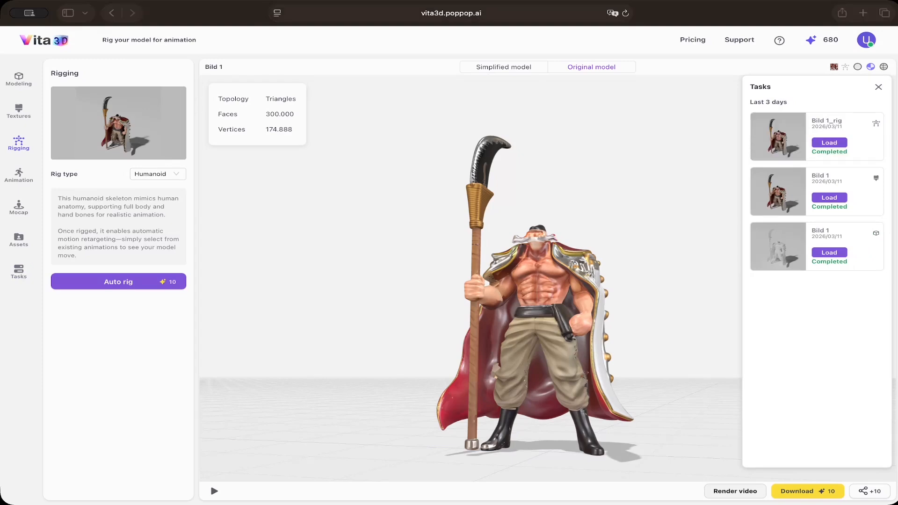
{"action": "left_click", "coordinate": [837, 147]}
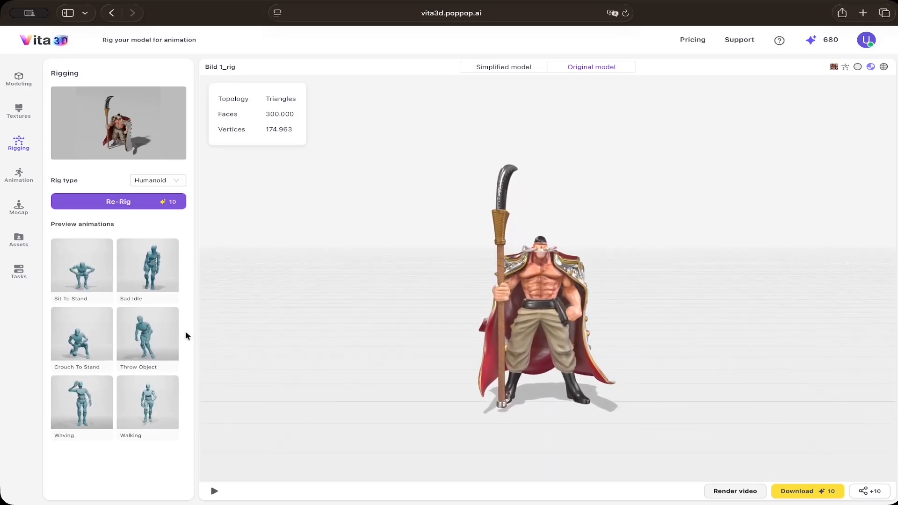
{"action": "left_click", "coordinate": [161, 334]}
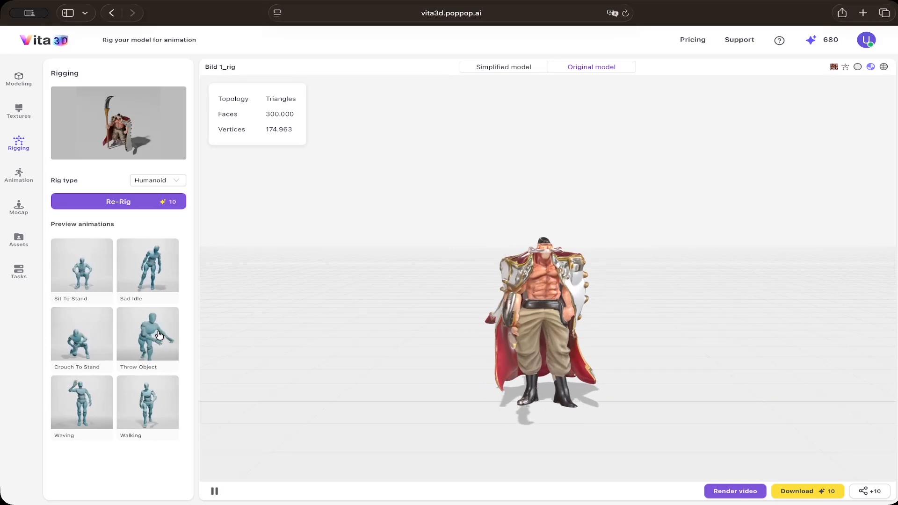
{"action": "left_click", "coordinate": [159, 333]}
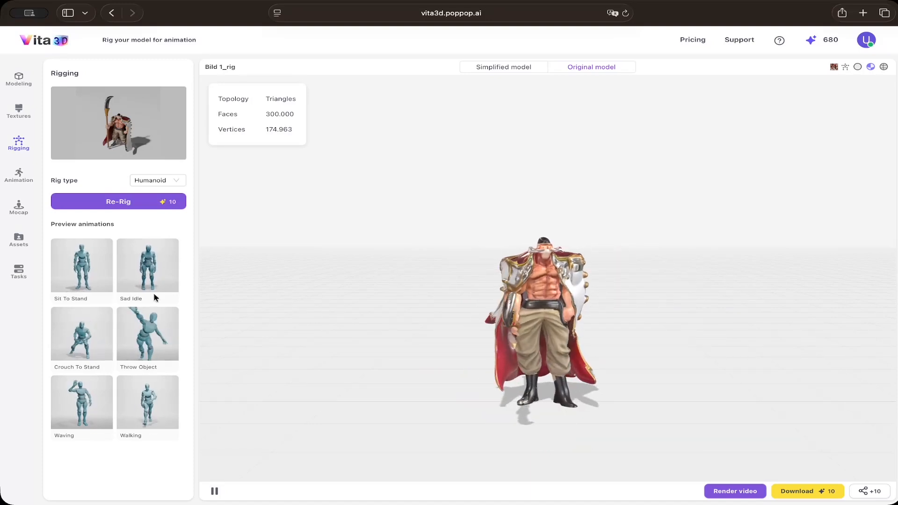
Step: Preview the Sad Idle, Sit To Stand, Crouch To Stand, Waving and Walking animations on the rigged warrior
{"action": "left_click", "coordinate": [154, 278]}
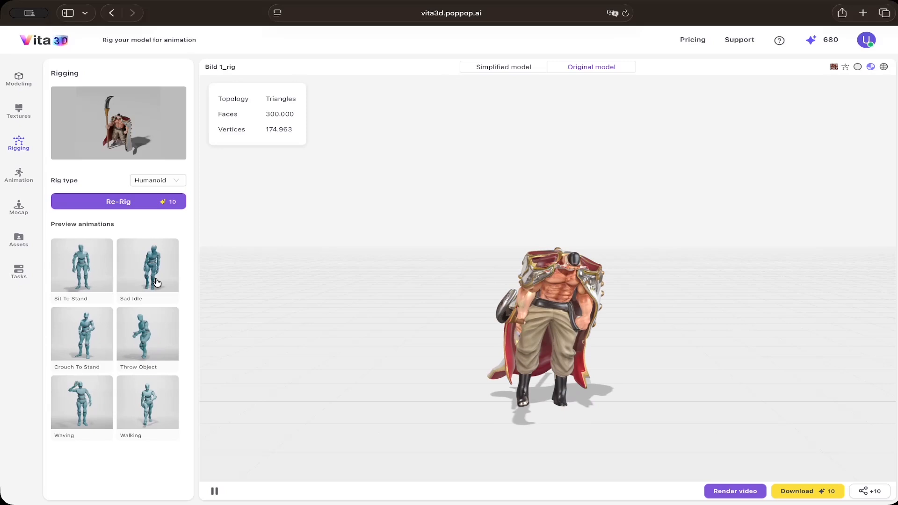
{"action": "left_click", "coordinate": [82, 272]}
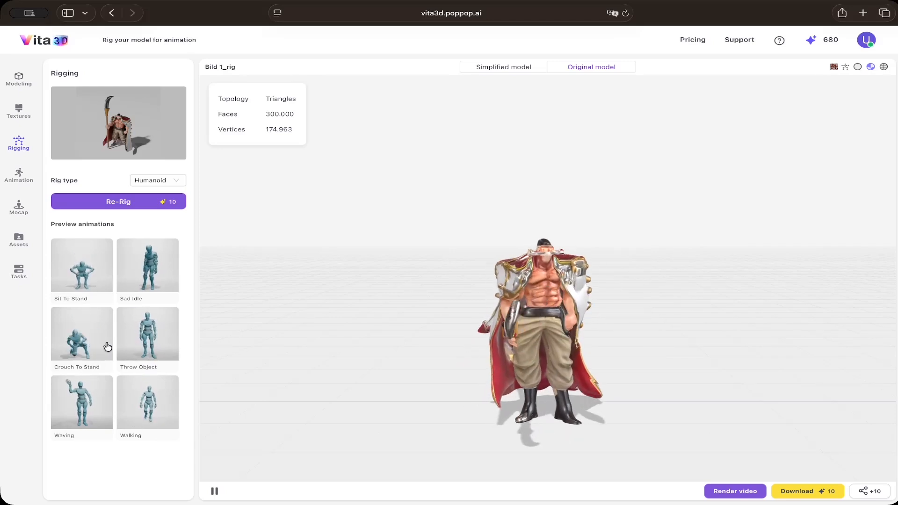
{"action": "left_click", "coordinate": [89, 345]}
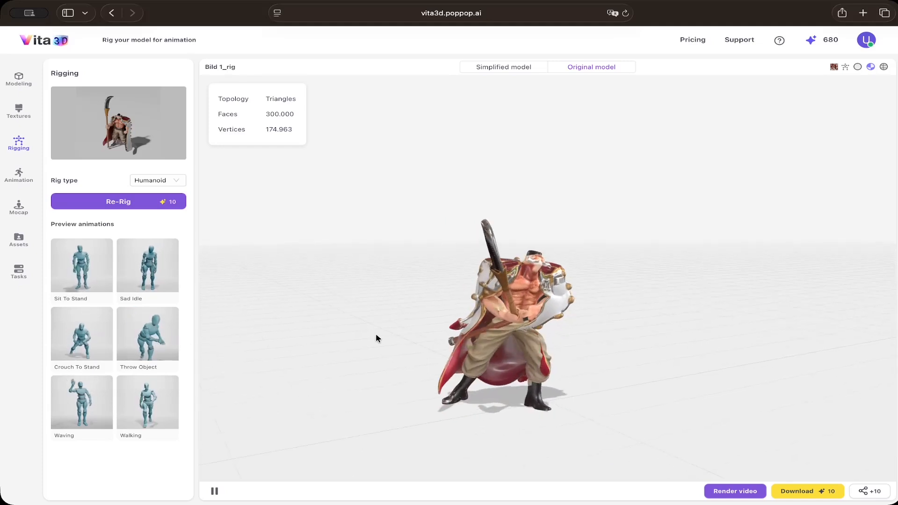
{"action": "left_click_drag", "start_coordinate": [407, 330], "coordinate": [420, 327]}
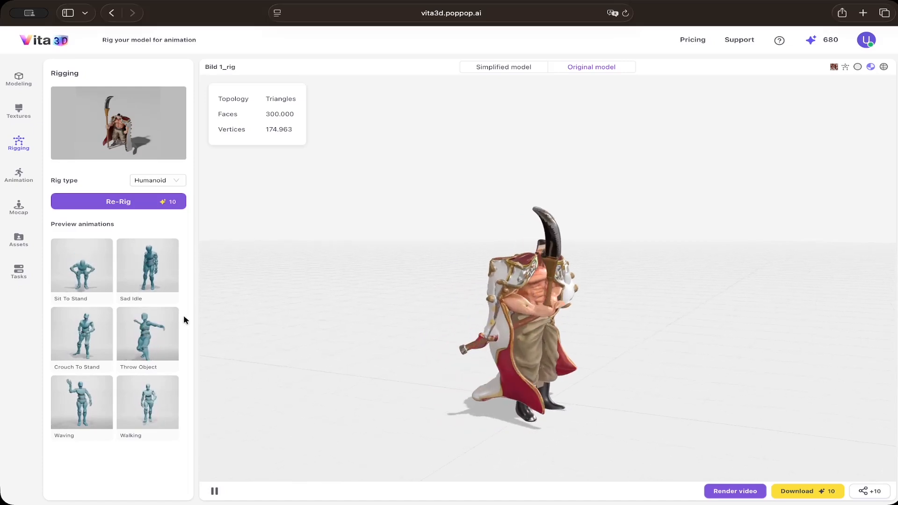
{"action": "left_click", "coordinate": [104, 388]}
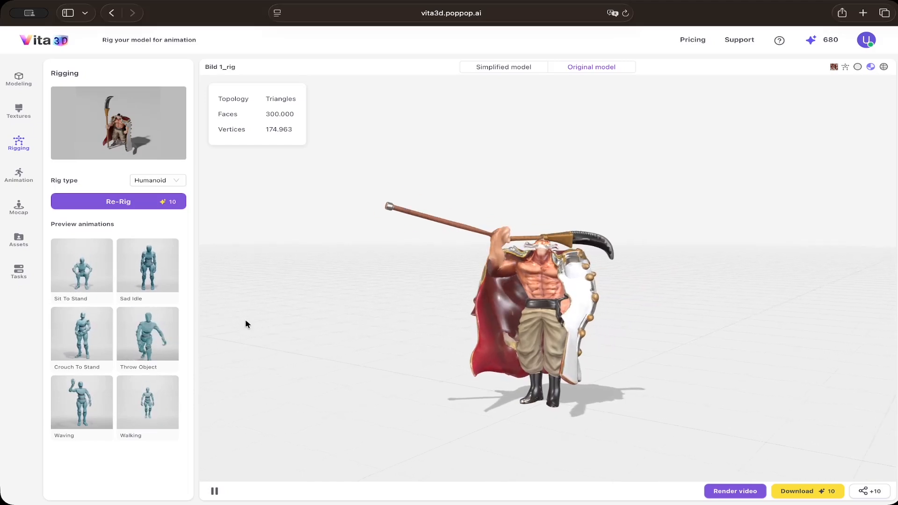
{"action": "left_click", "coordinate": [167, 398]}
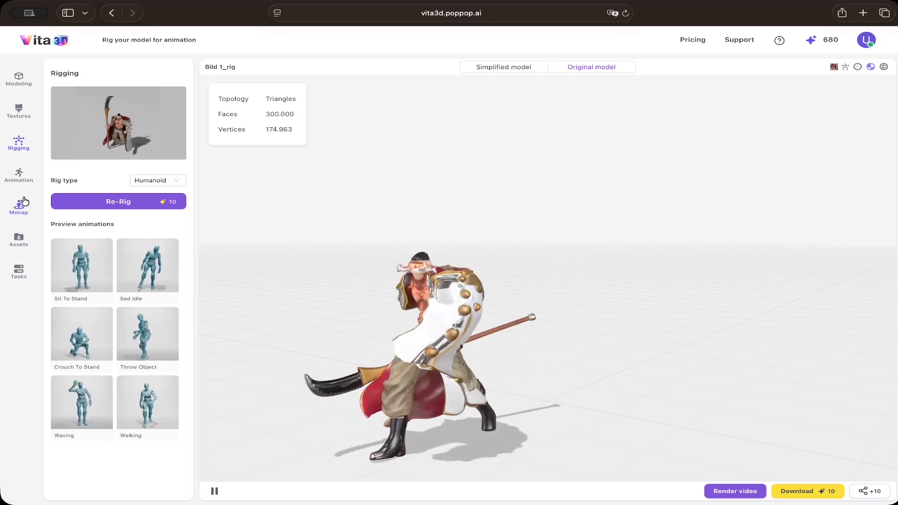
Step: Browse all the ready-made motions in the animation library for the rigged model
{"action": "left_click", "coordinate": [22, 180]}
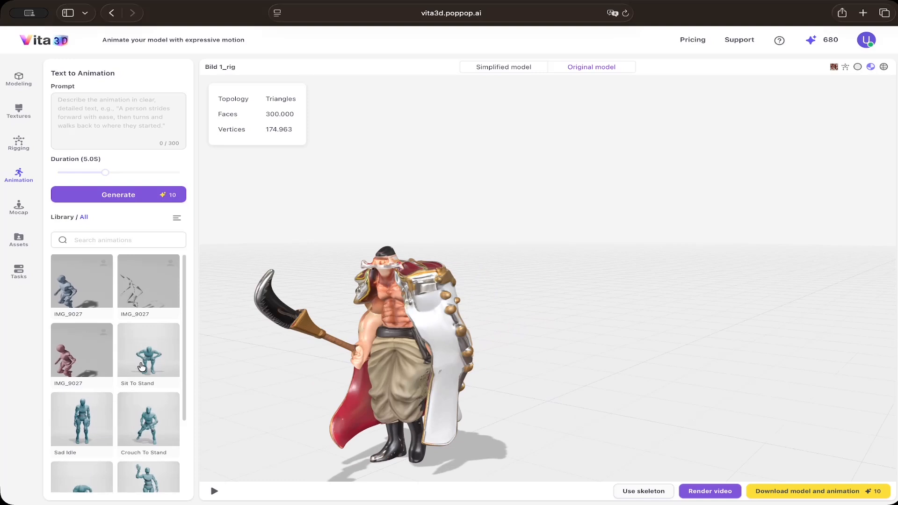
{"action": "scroll", "coordinate": [145, 365], "scroll_direction": "down", "scroll_amount": 2}
{"action": "scroll", "coordinate": [116, 288], "scroll_direction": "up", "scroll_amount": 1}
{"action": "scroll", "coordinate": [114, 288], "scroll_direction": "up", "scroll_amount": 2}
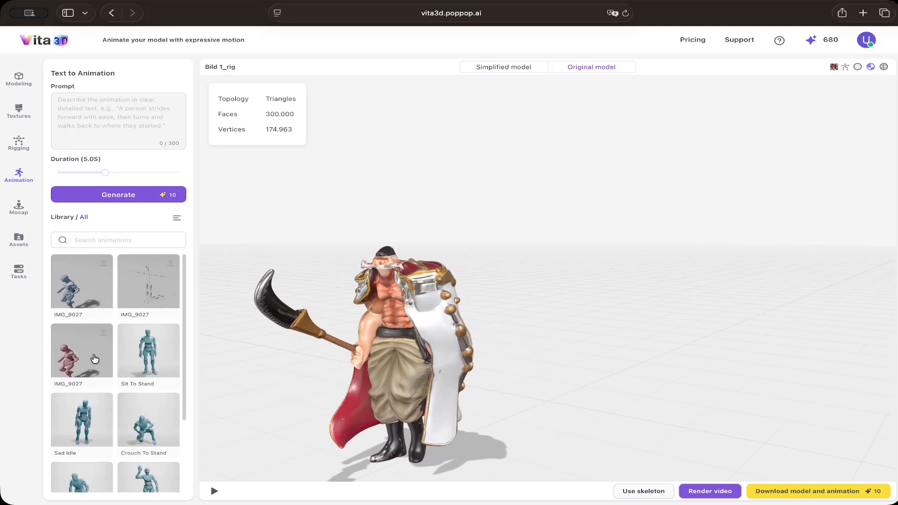
{"action": "scroll", "coordinate": [94, 358], "scroll_direction": "down", "scroll_amount": 3}
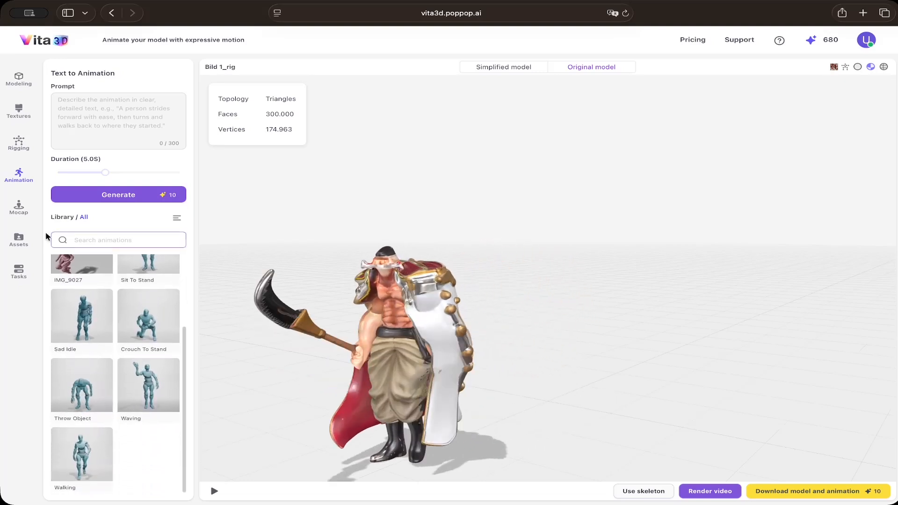
{"action": "left_click", "coordinate": [20, 207]}
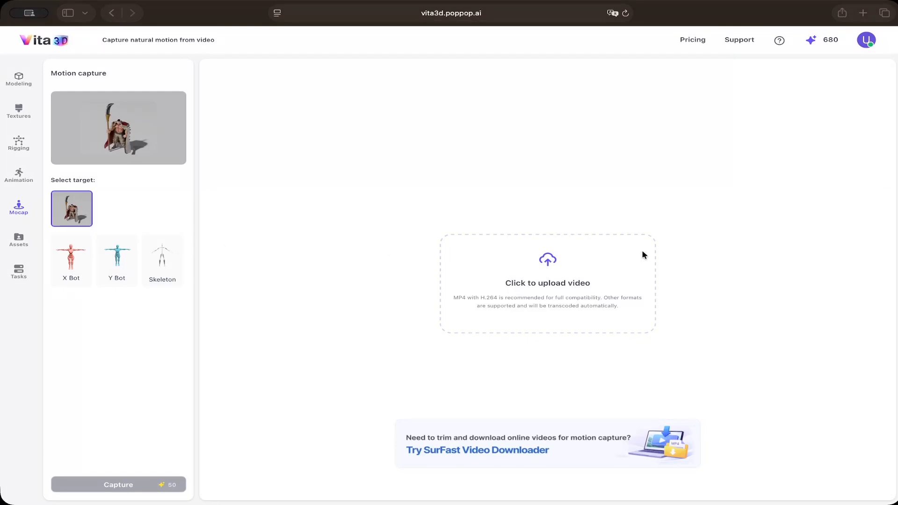
{"action": "left_click", "coordinate": [560, 272]}
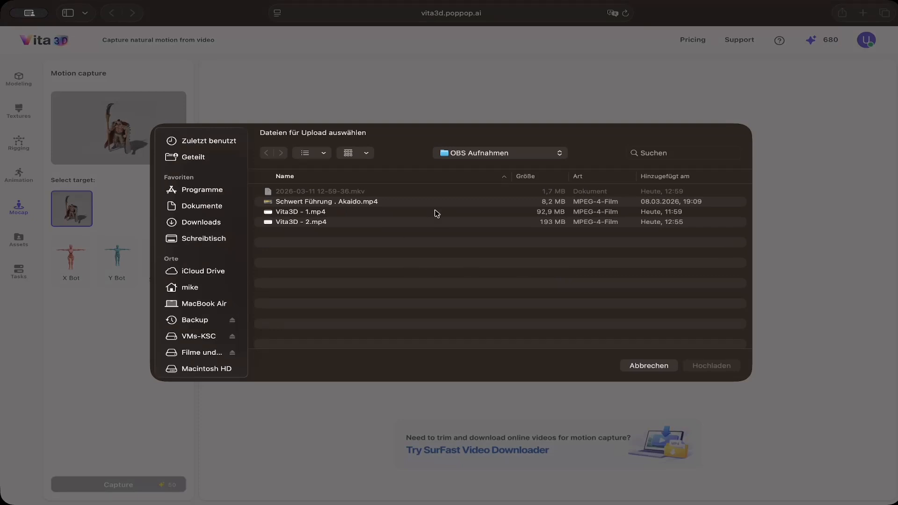
{"action": "left_click", "coordinate": [479, 165]}
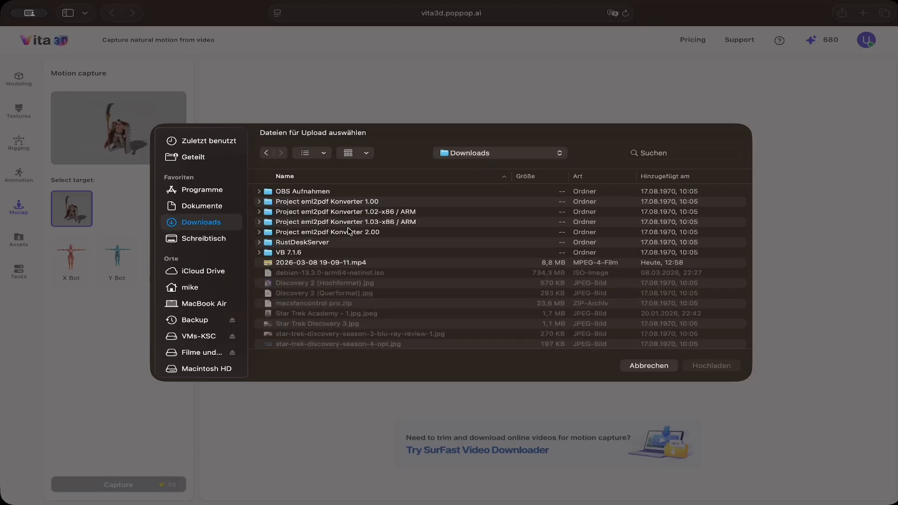
{"action": "double_click", "coordinate": [375, 262]}
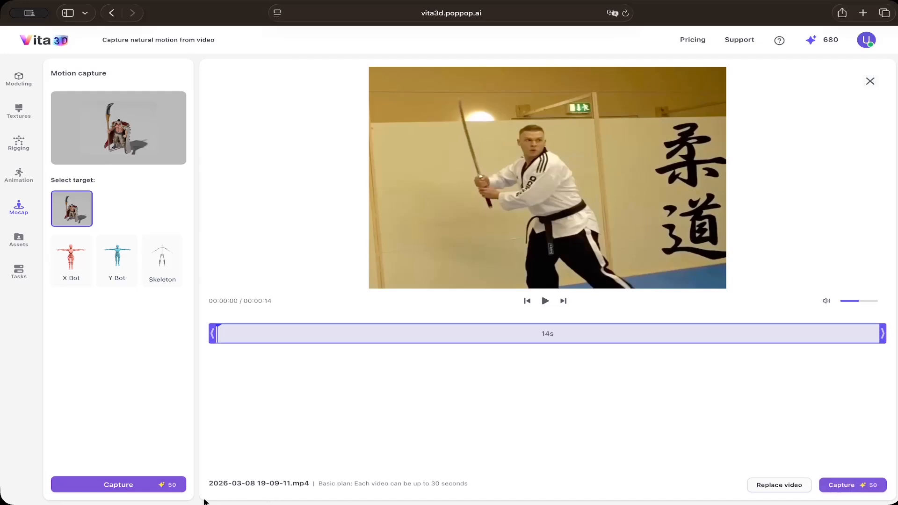
{"action": "left_click", "coordinate": [127, 486]}
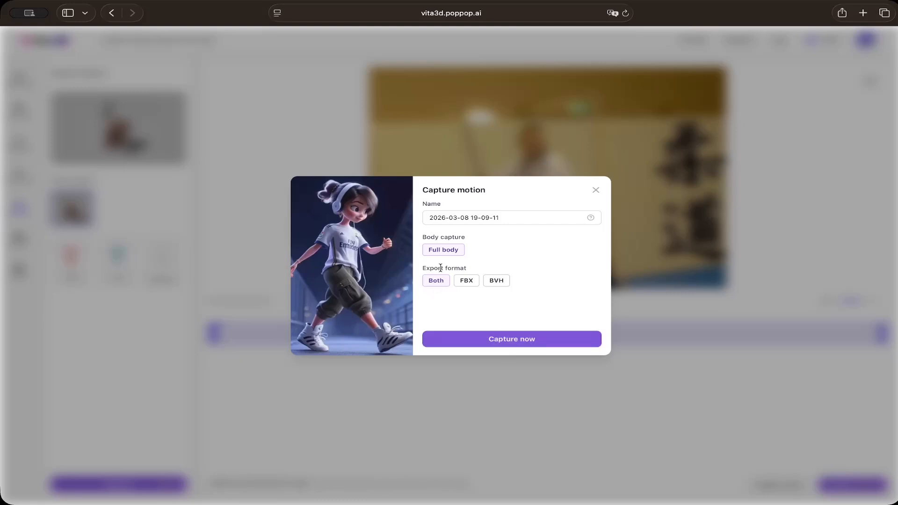
{"action": "left_click", "coordinate": [478, 342]}
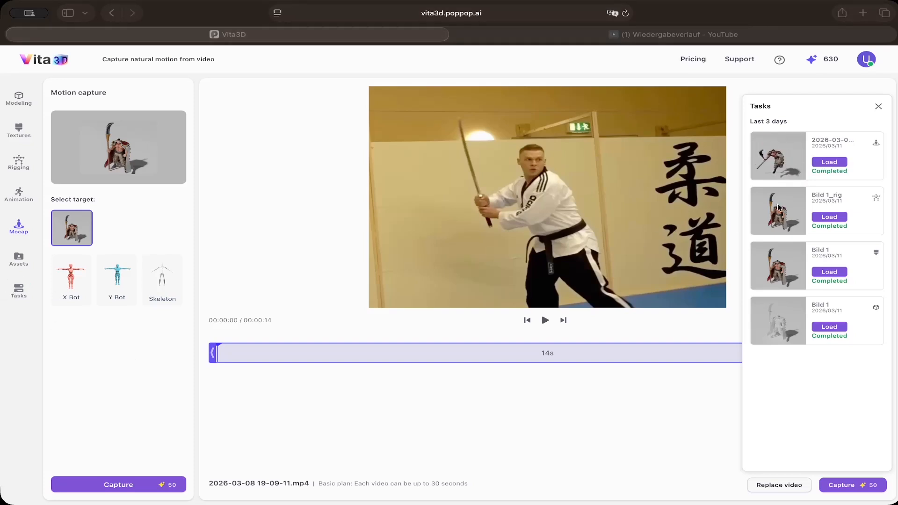
Step: Load the completed sword-video motion capture task and go through the Y Bot, X Bot and Skeleton targets, ending on Y Bot
{"action": "left_click", "coordinate": [814, 166]}
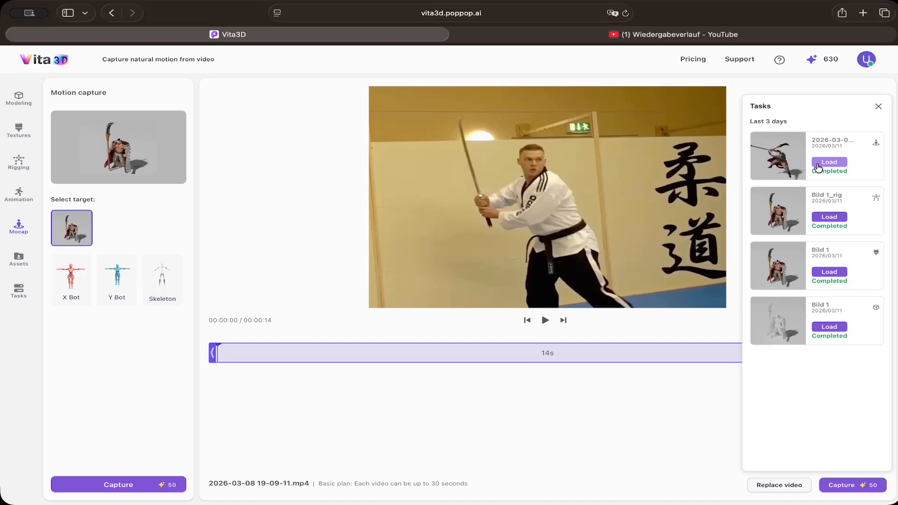
{"action": "left_click", "coordinate": [817, 164]}
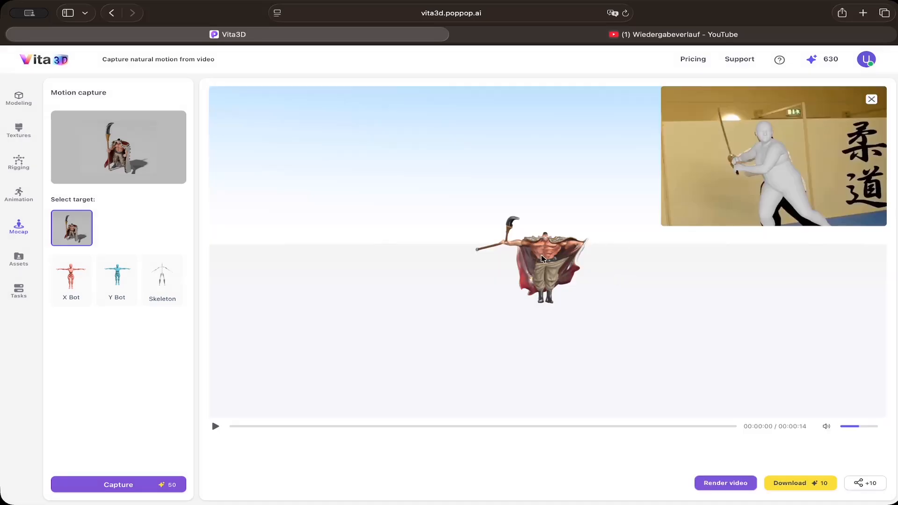
{"action": "left_click", "coordinate": [120, 284]}
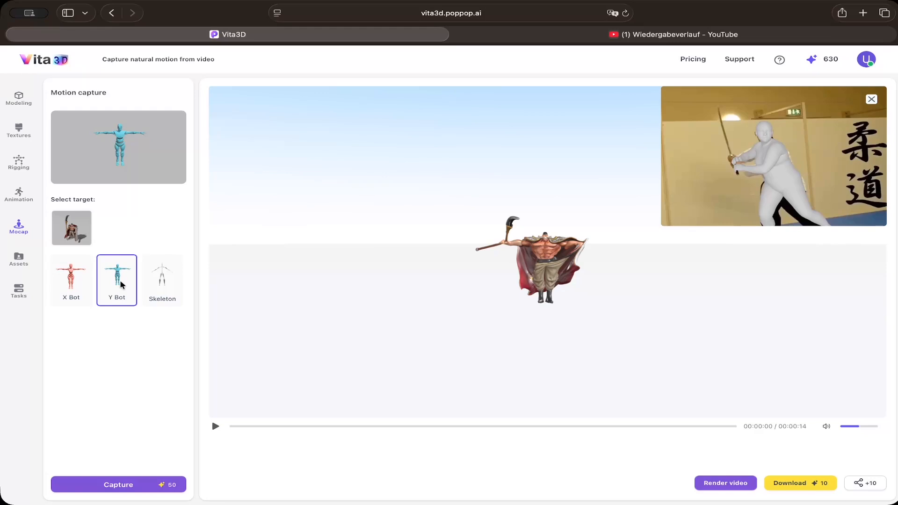
{"action": "left_click", "coordinate": [53, 285]}
{"action": "left_click", "coordinate": [144, 279]}
{"action": "left_click", "coordinate": [101, 281]}
Step: Play the captured sword motion on the warrior alongside the source video
{"action": "left_click", "coordinate": [217, 429]}
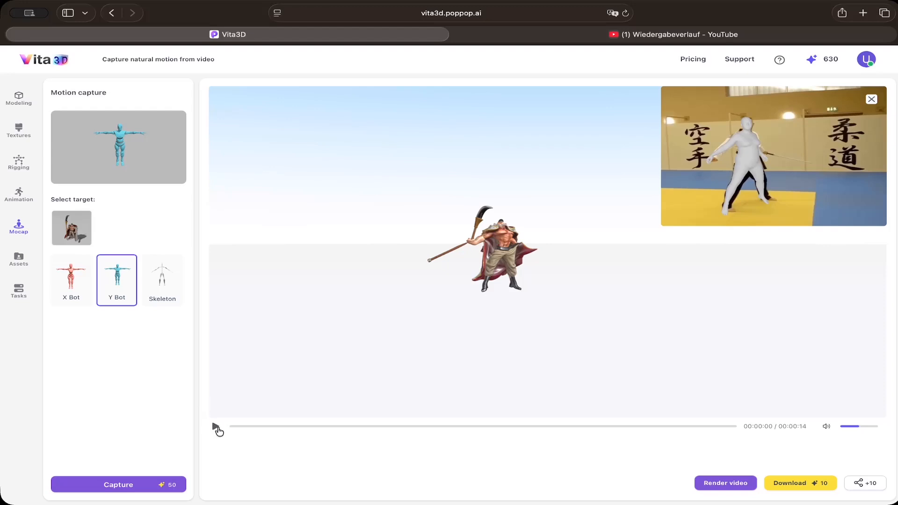
{"action": "left_click", "coordinate": [218, 429]}
Step: Render the animation from the original, 360° rotation, left and right cameras with default background, 16:9, 720p and audio, and download the result
{"action": "left_click", "coordinate": [732, 487]}
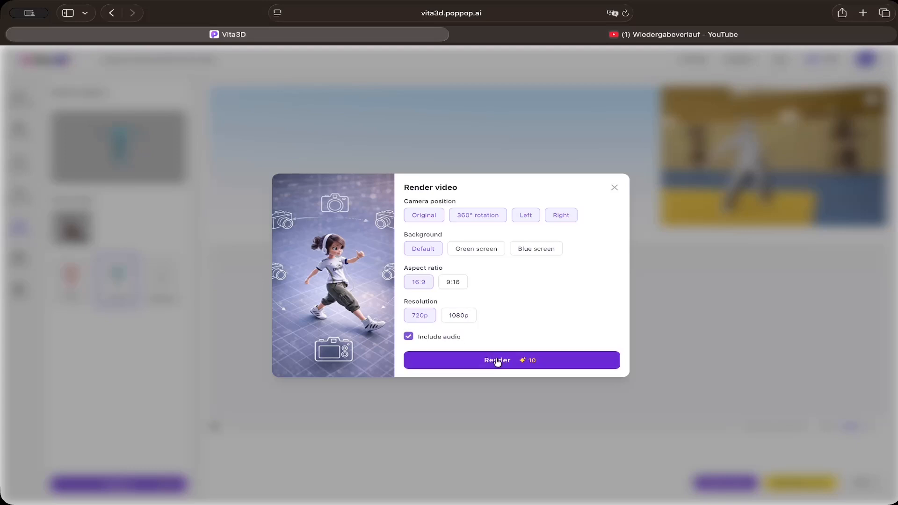
{"action": "left_click", "coordinate": [499, 360]}
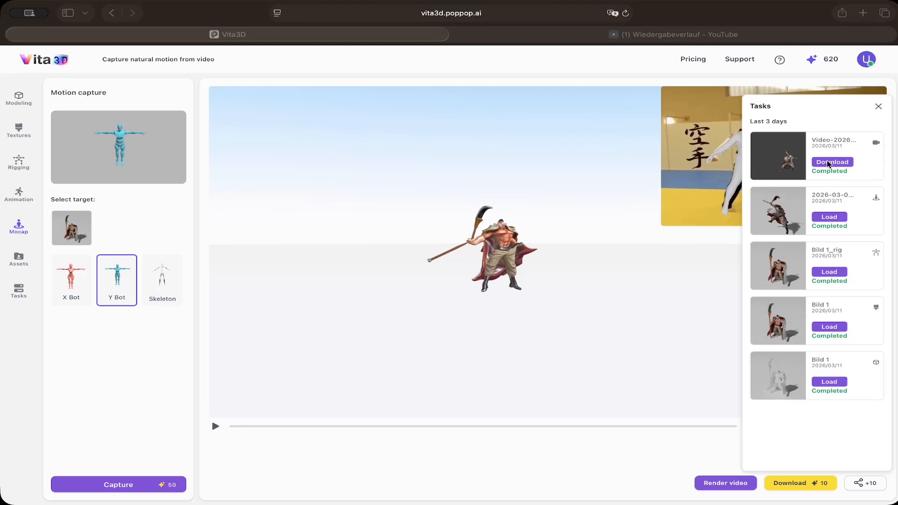
{"action": "left_click", "coordinate": [829, 162]}
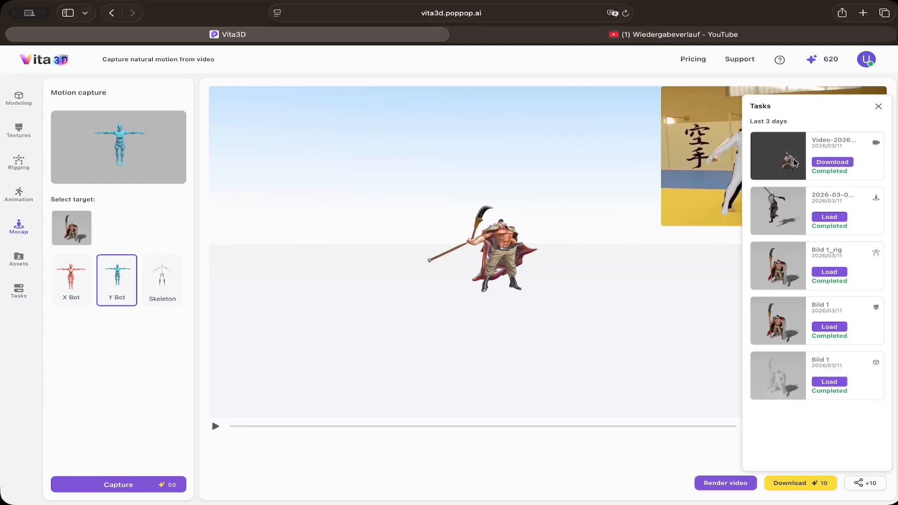
{"action": "left_click", "coordinate": [832, 162]}
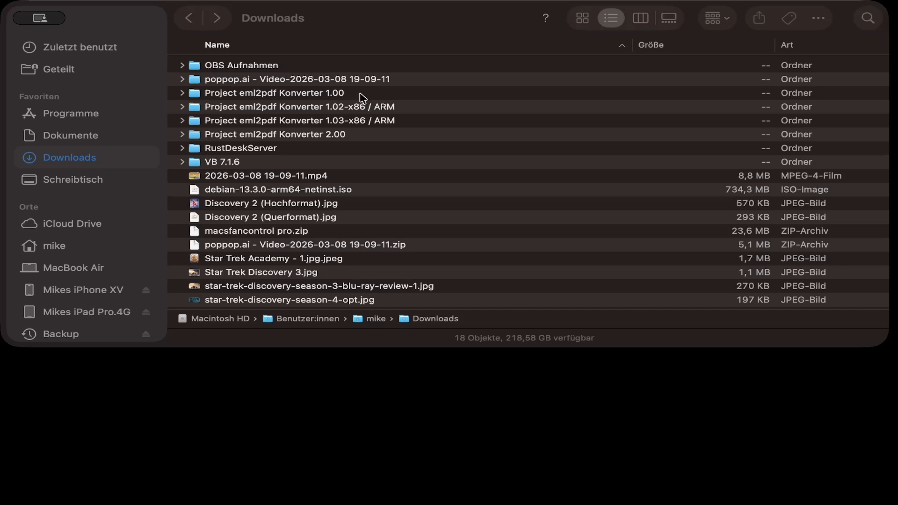
{"action": "left_click", "coordinate": [345, 248]}
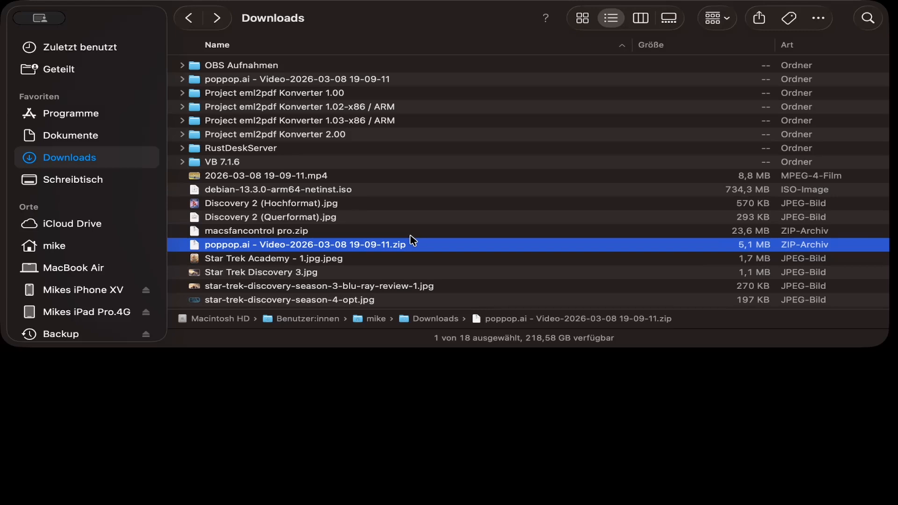
{"action": "left_click", "coordinate": [297, 84]}
{"action": "double_click", "coordinate": [296, 85]}
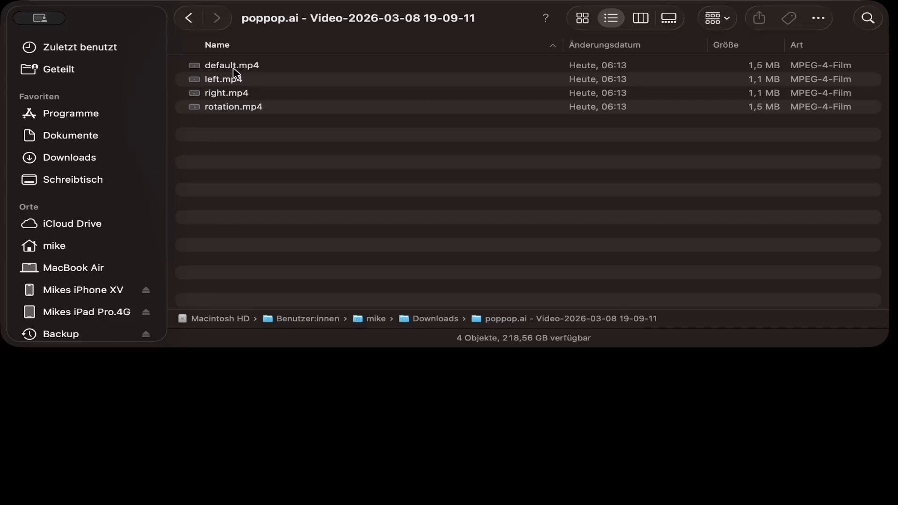
Step: Open default.mp4 and play the rendered warrior animation
{"action": "left_click", "coordinate": [238, 69]}
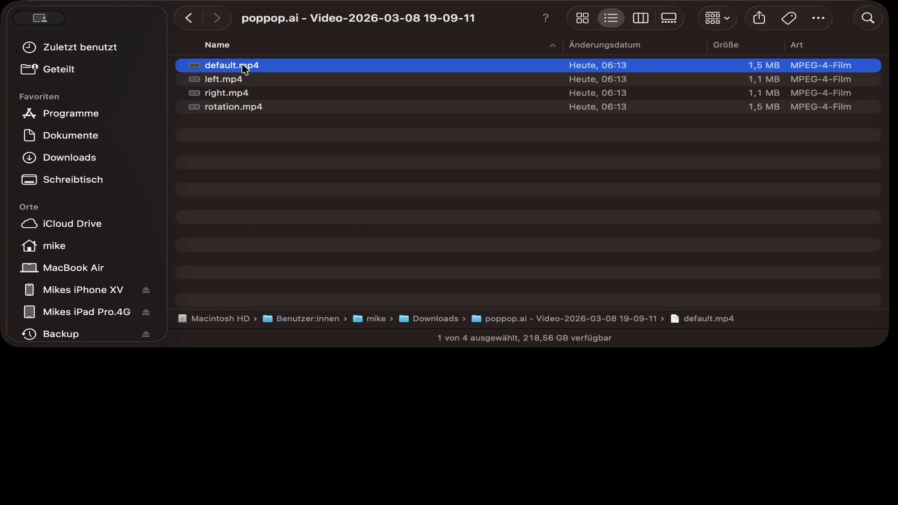
{"action": "double_click", "coordinate": [244, 69]}
{"action": "left_click", "coordinate": [510, 365]}
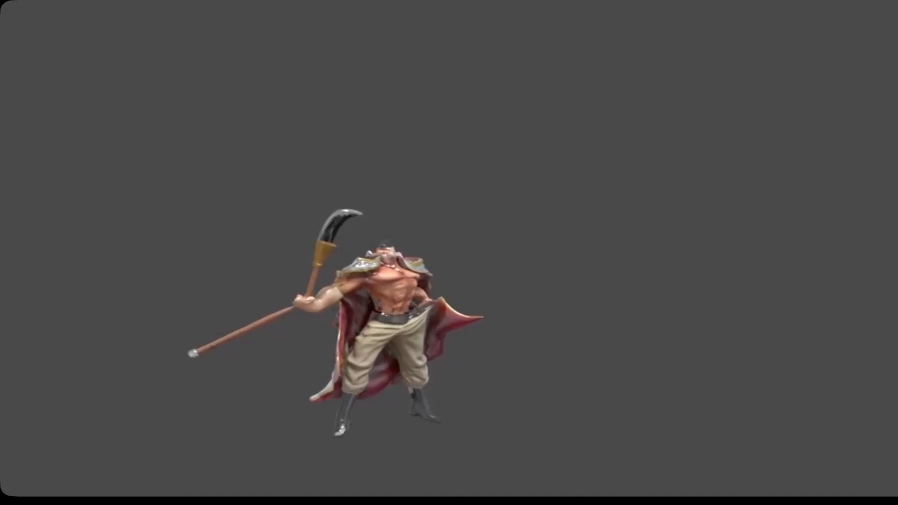
{"action": "mouse_move", "coordinate": [299, 304]}
{"action": "mouse_move", "coordinate": [470, 253]}
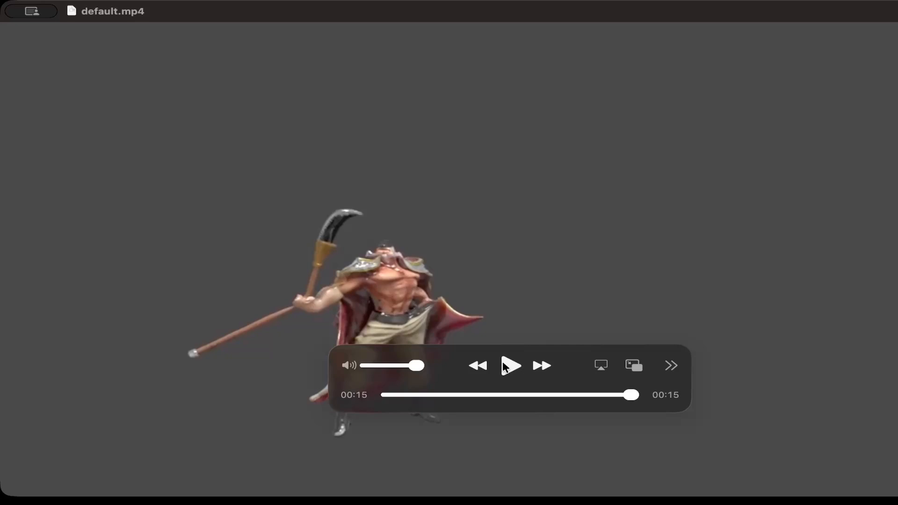
Step: Step default.mp4 back a few frames from its end and replay the animation
{"action": "key", "text": "Left"}
{"action": "key", "text": "Left"}
{"action": "key", "text": "Left"}
{"action": "key", "text": "Left"}
{"action": "key", "text": "Left"}
{"action": "key", "text": "Left"}
{"action": "key", "text": "Left"}
{"action": "key", "text": "Left"}
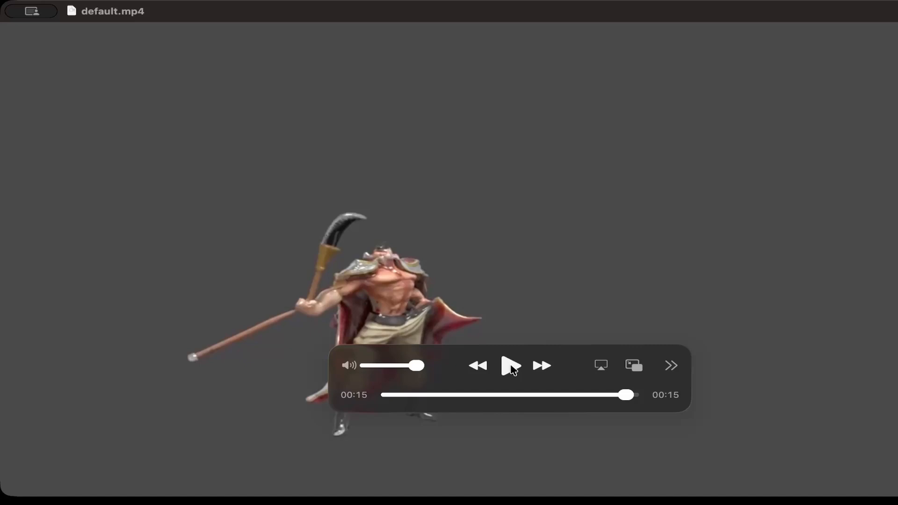
{"action": "left_click", "coordinate": [510, 365]}
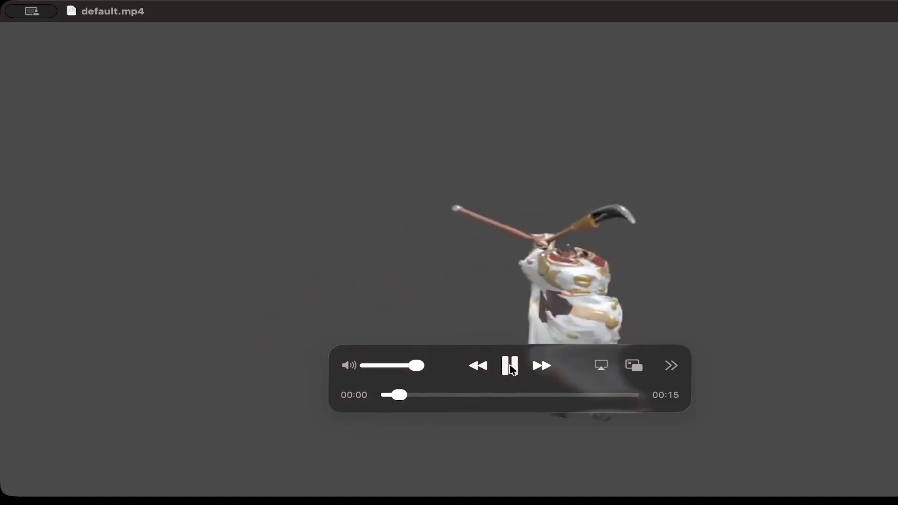